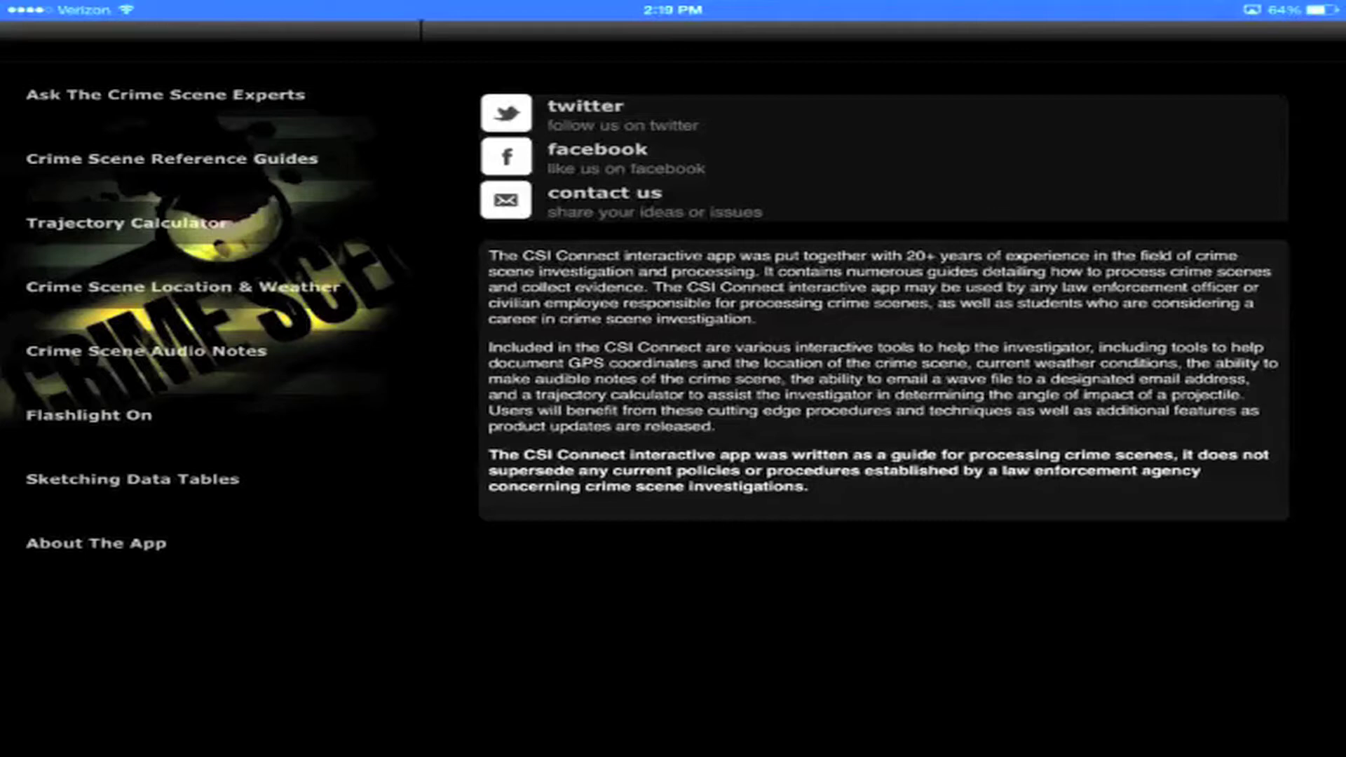
# Step: Open the Person Crime guide under Crime Scene Reference Guides > Scene Guides
pyautogui.click(172, 158)
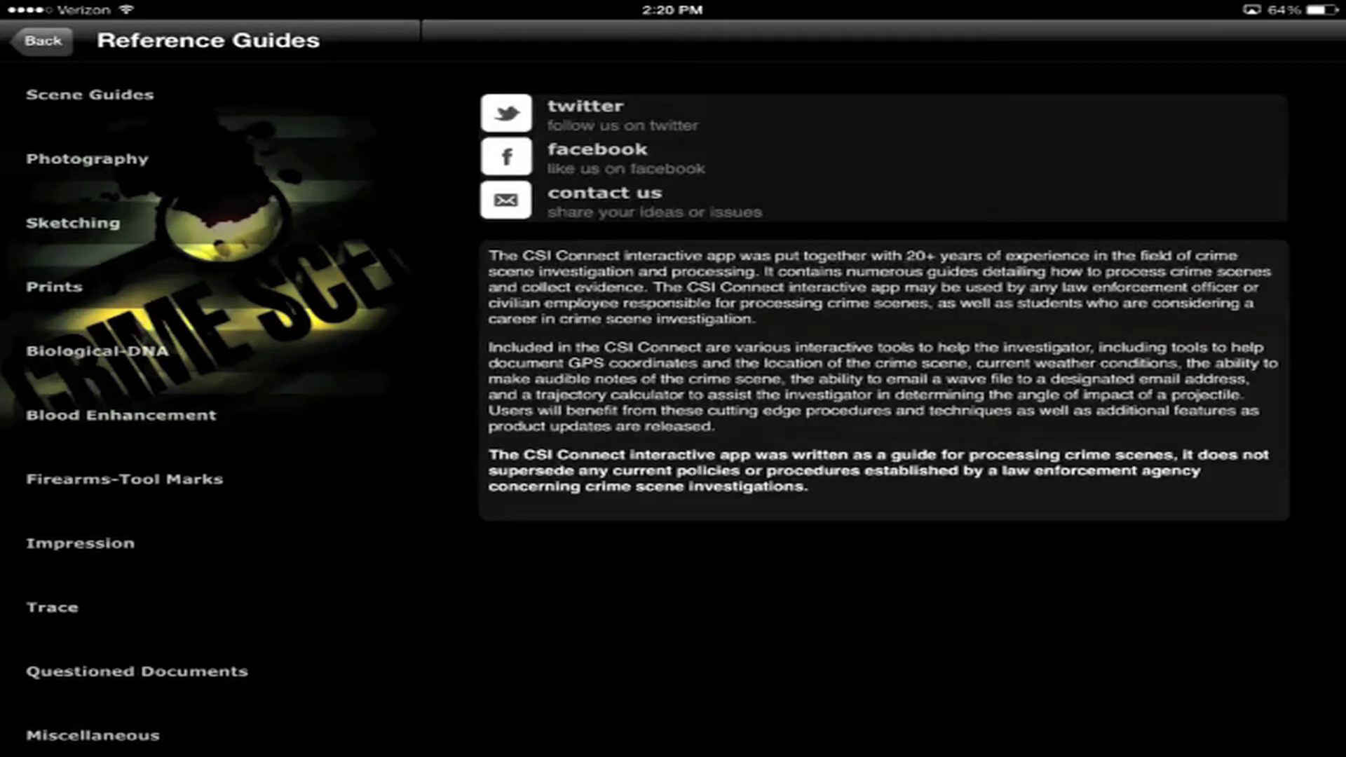
pyautogui.click(90, 95)
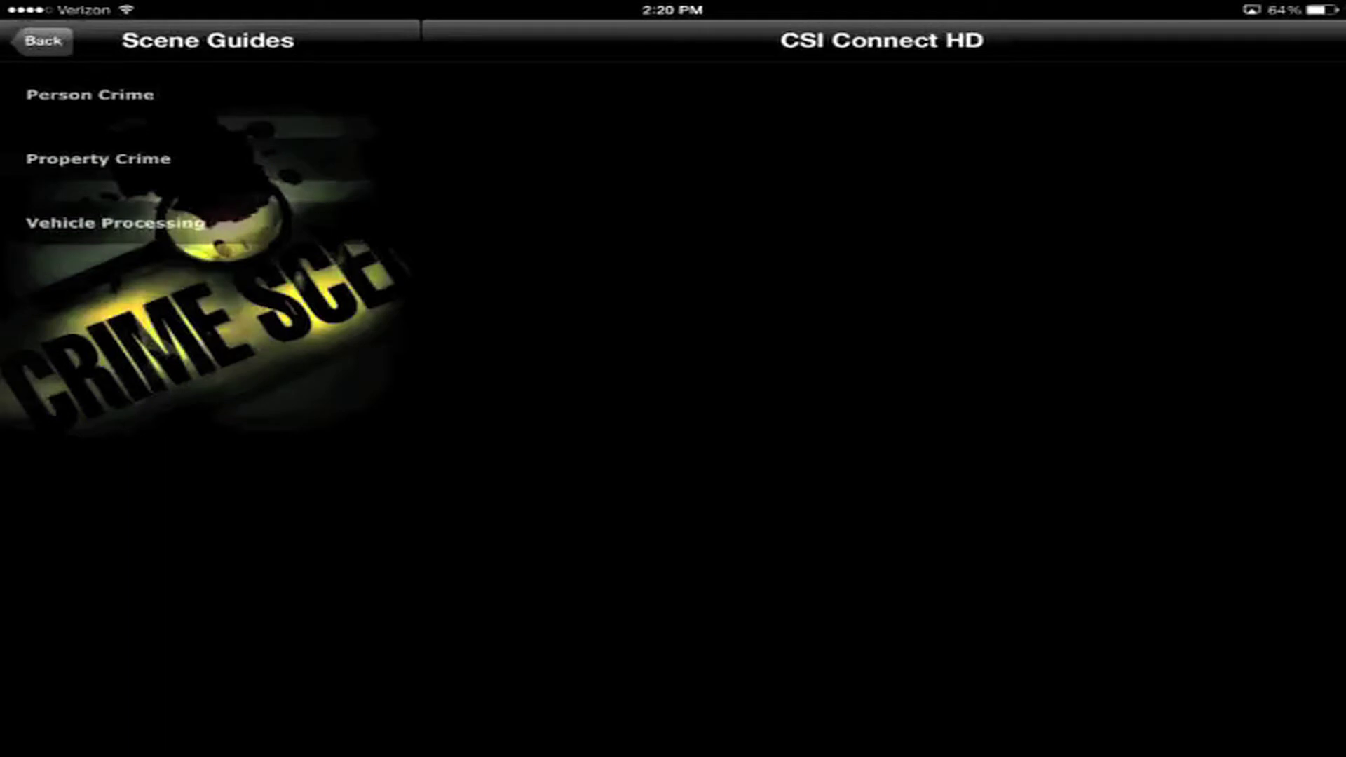
pyautogui.click(89, 94)
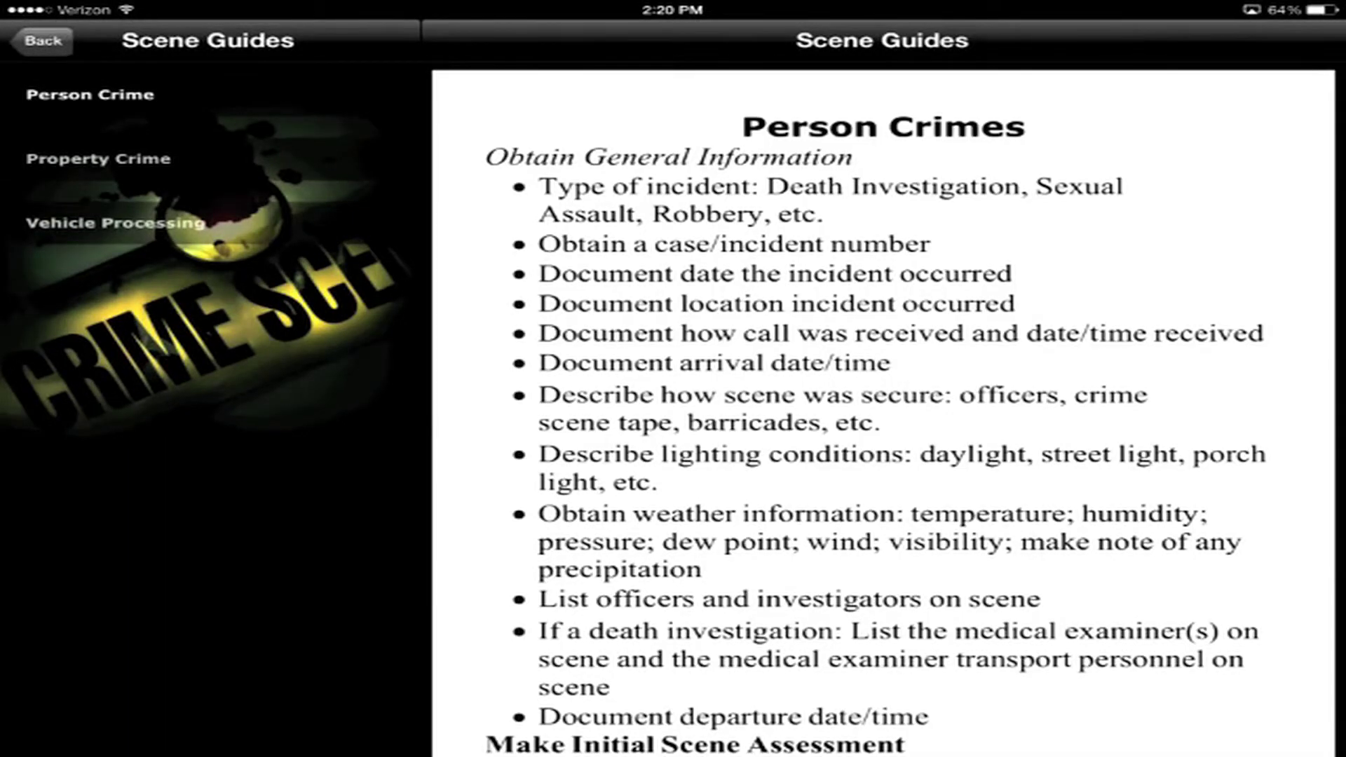
# Step: Read Person Crime pages 1–3 through the residential exterior, then go to the Photography guides
pyautogui.scroll(-7, 884, 409)
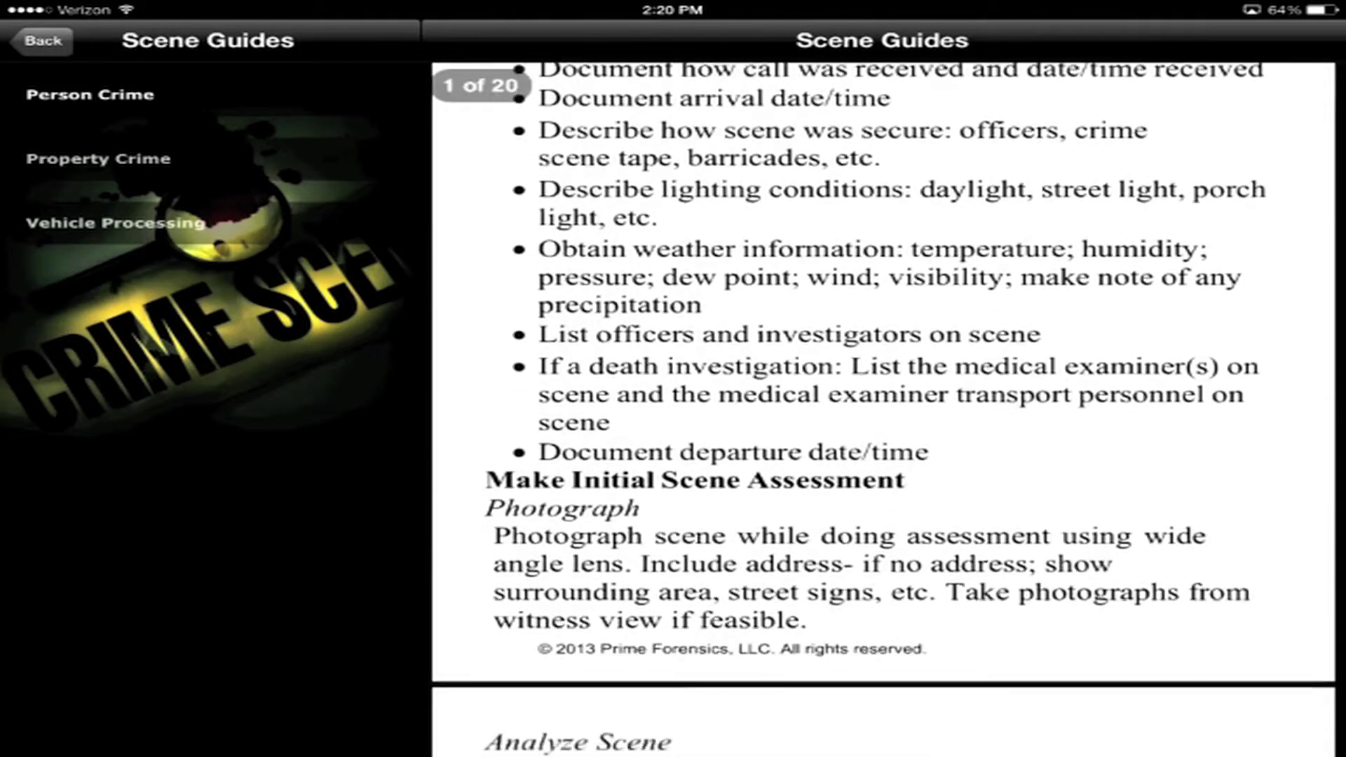
pyautogui.scroll(-5, 884, 408)
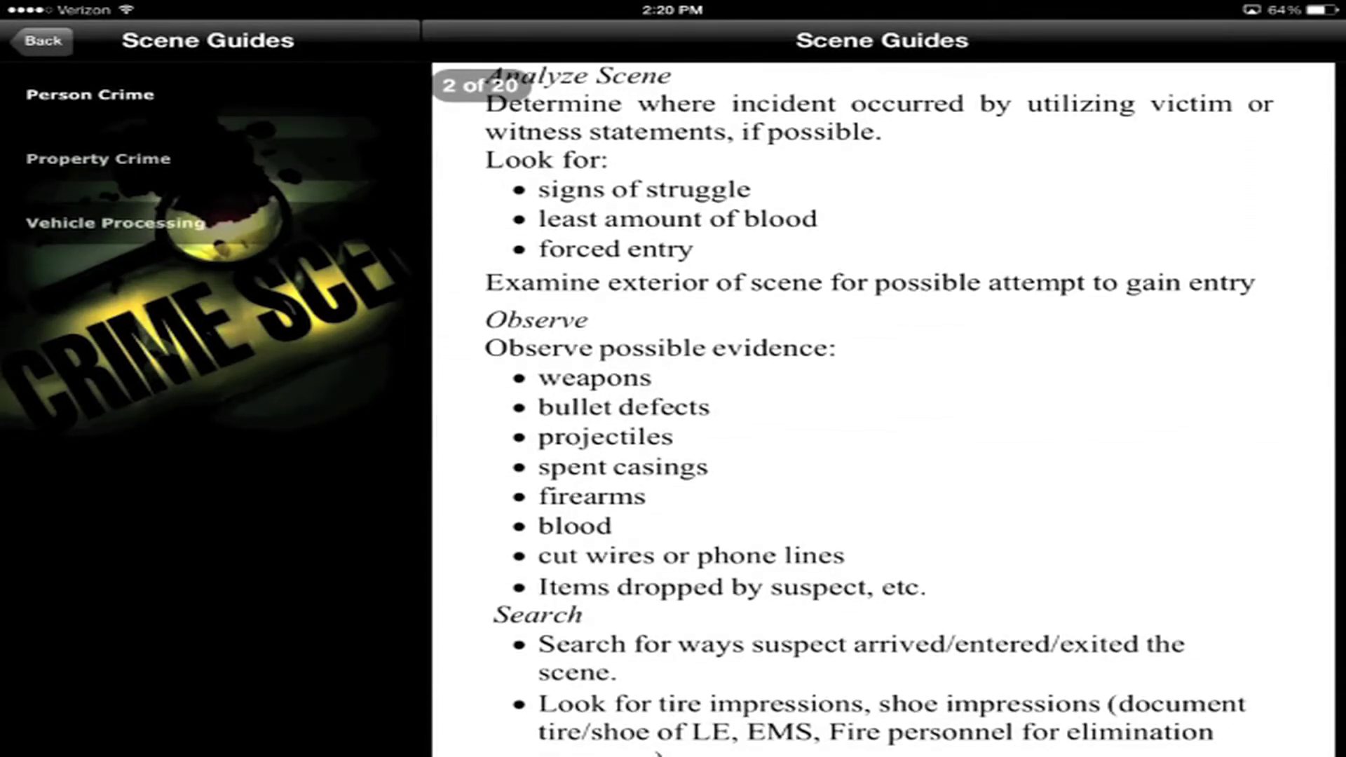
pyautogui.scroll(-8, 884, 409)
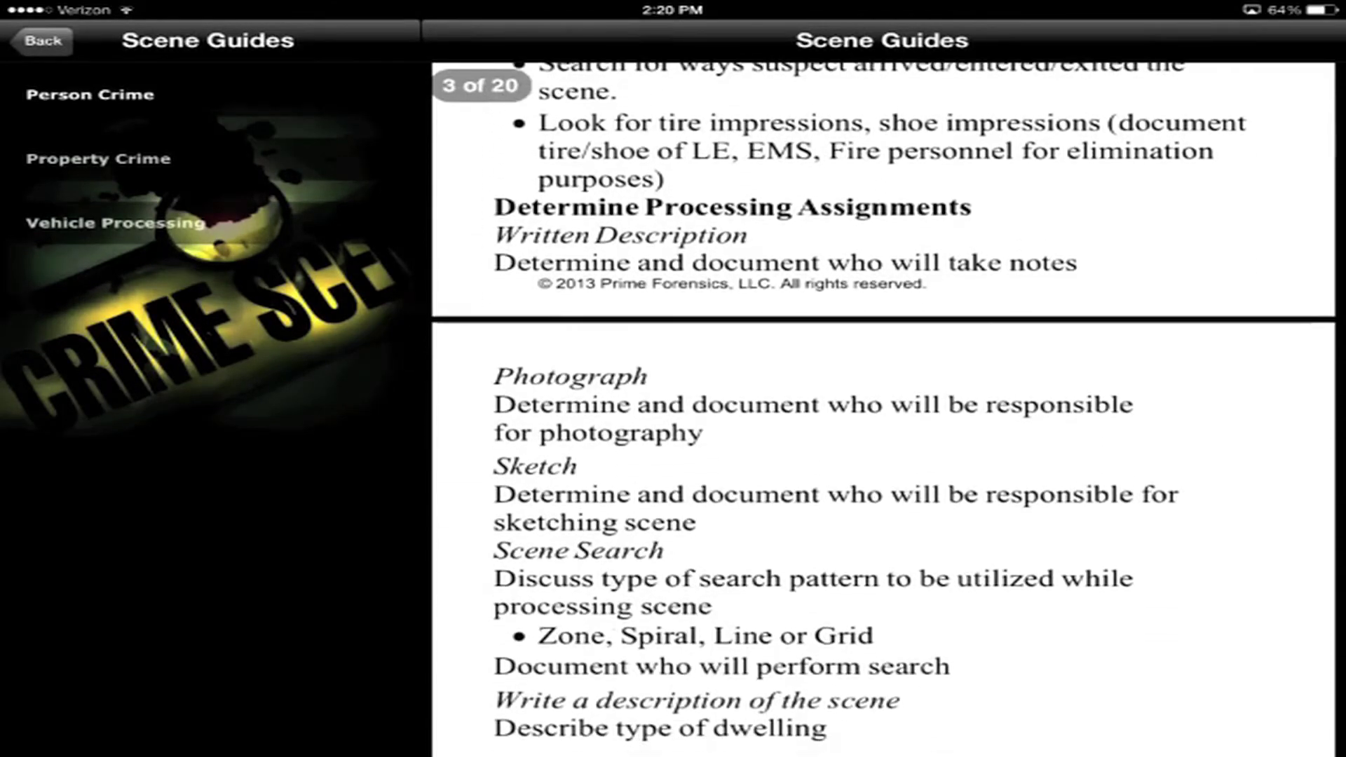
pyautogui.scroll(-7, 884, 409)
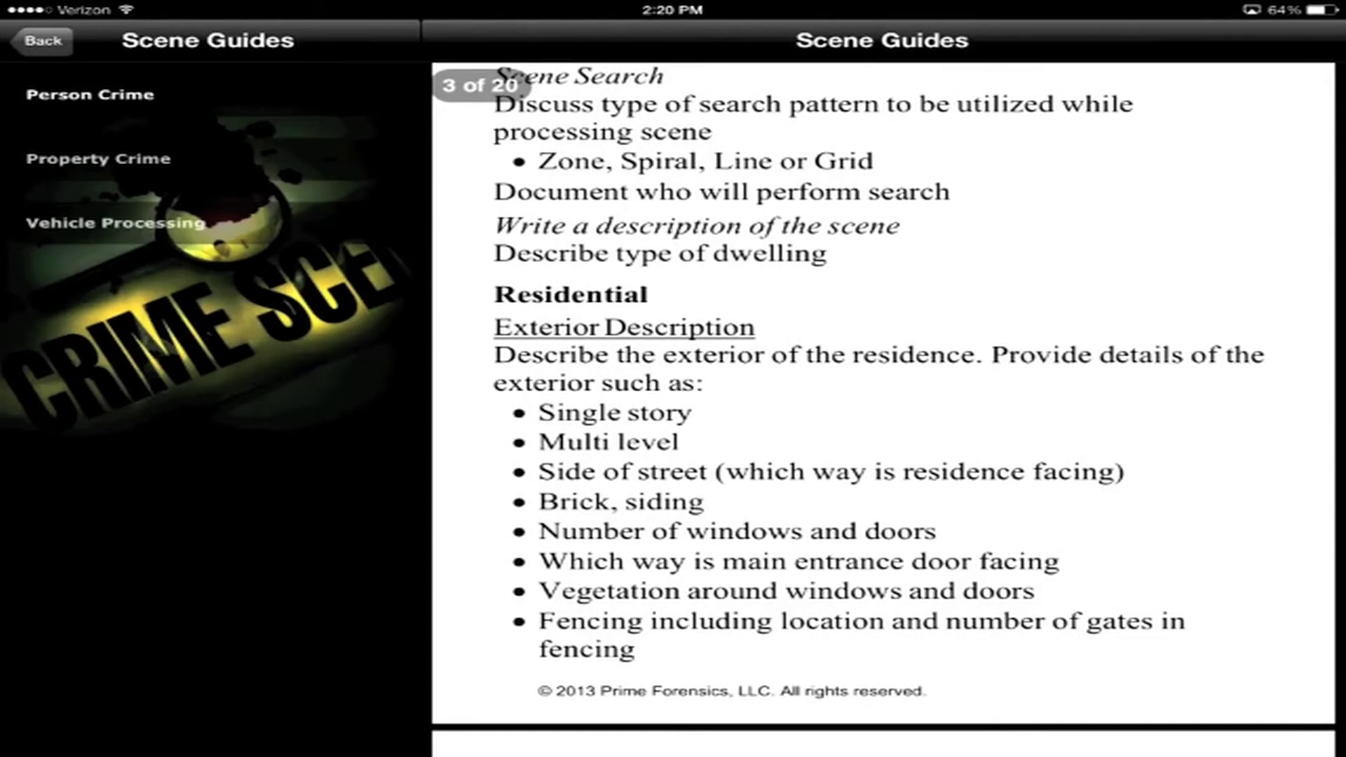
pyautogui.click(43, 41)
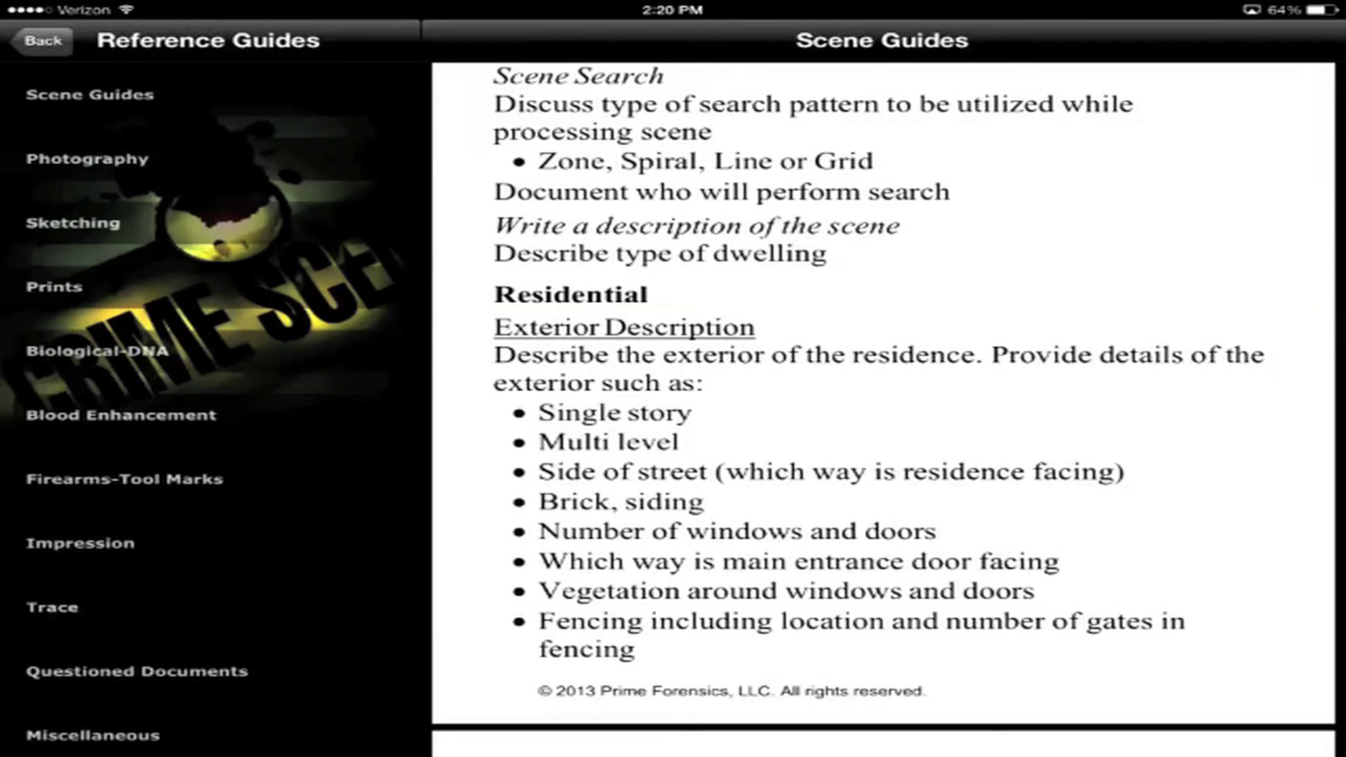
pyautogui.click(87, 159)
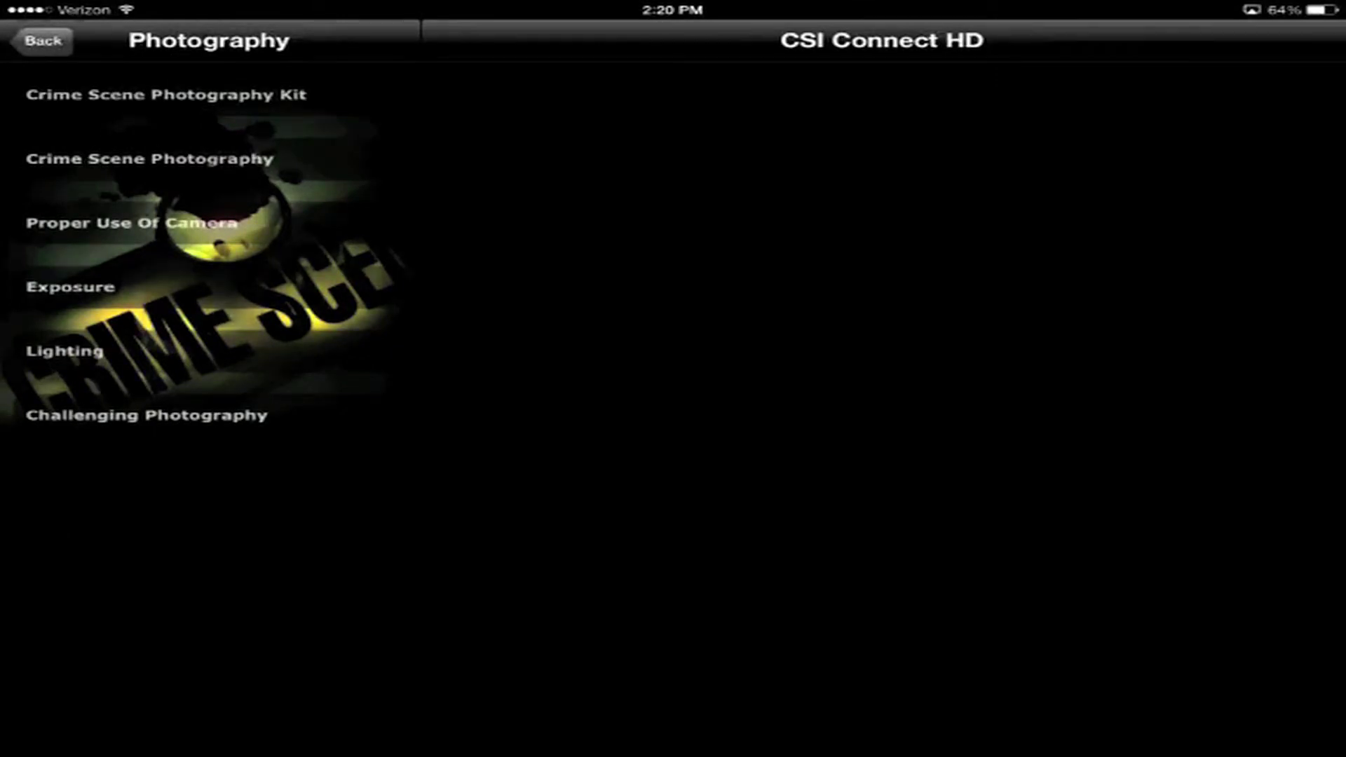
# Step: Read through the Crime Scene Photography guide
pyautogui.click(149, 159)
pyautogui.scroll(-5, 884, 406)
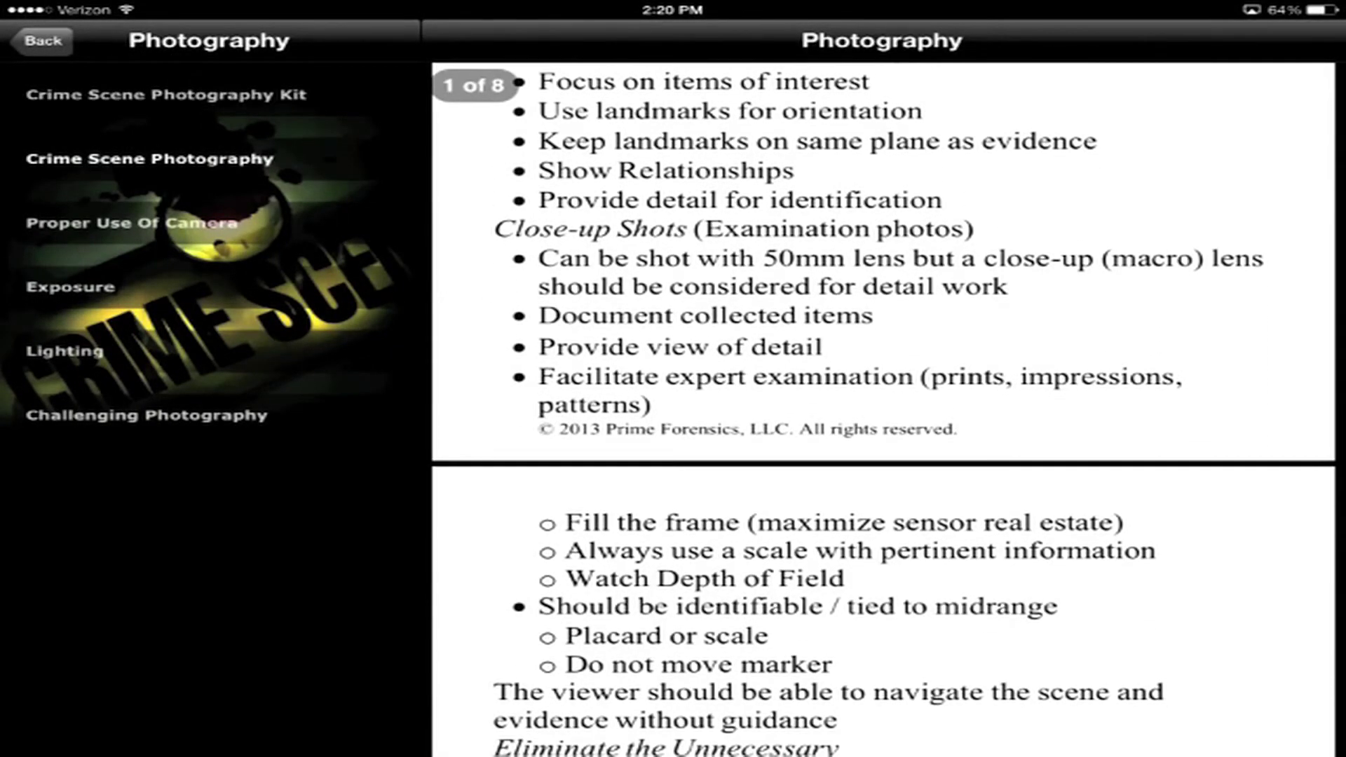
pyautogui.scroll(-7, 884, 406)
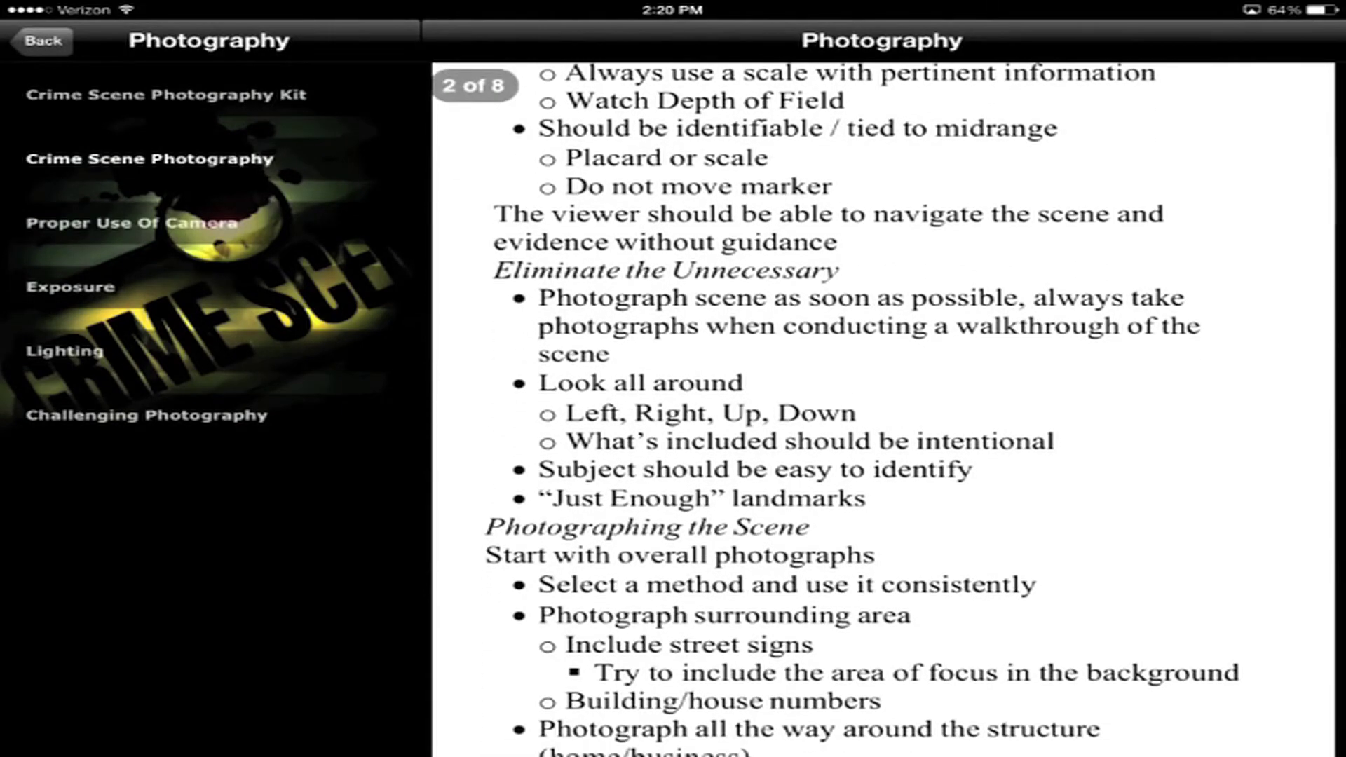
pyautogui.scroll(-7, 883, 406)
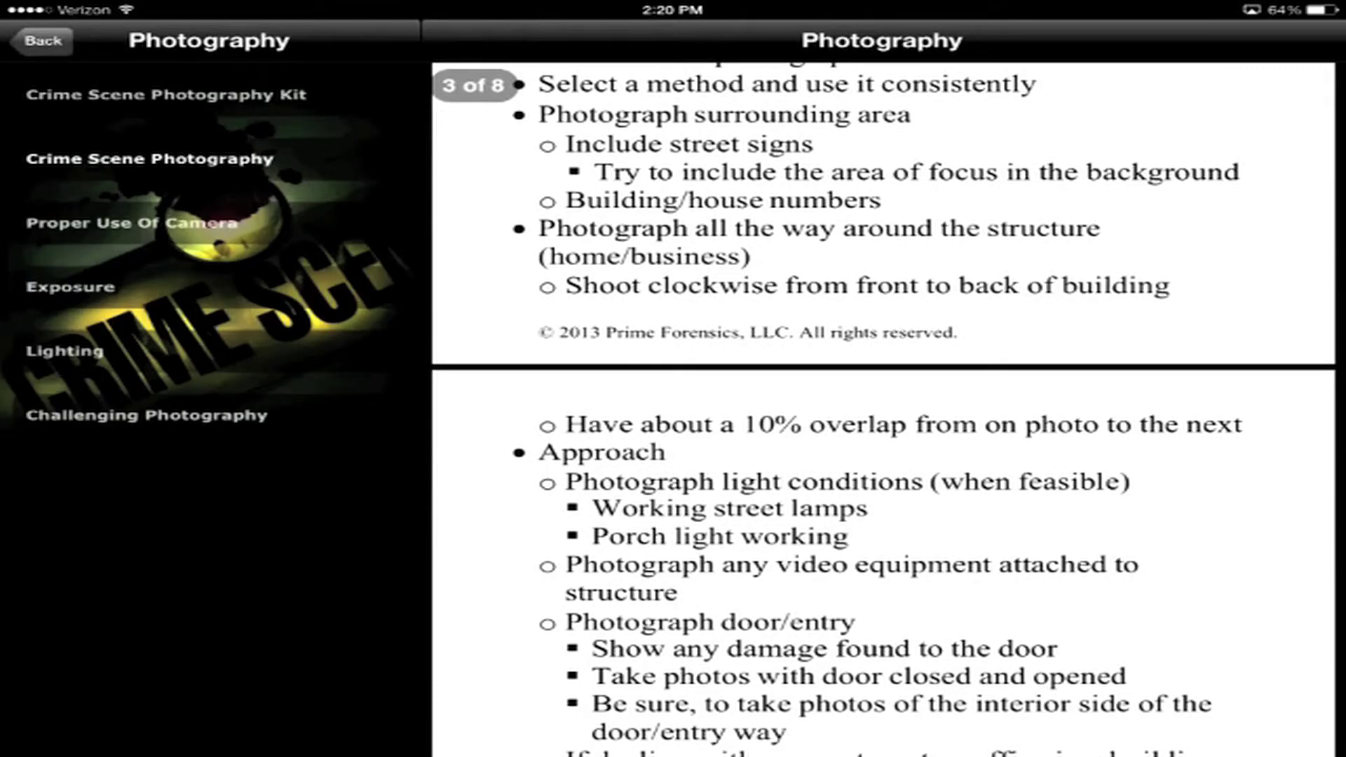
# Step: Read the Exposure guide, then open the Sketching Overview or Floor Plan page
pyautogui.click(70, 287)
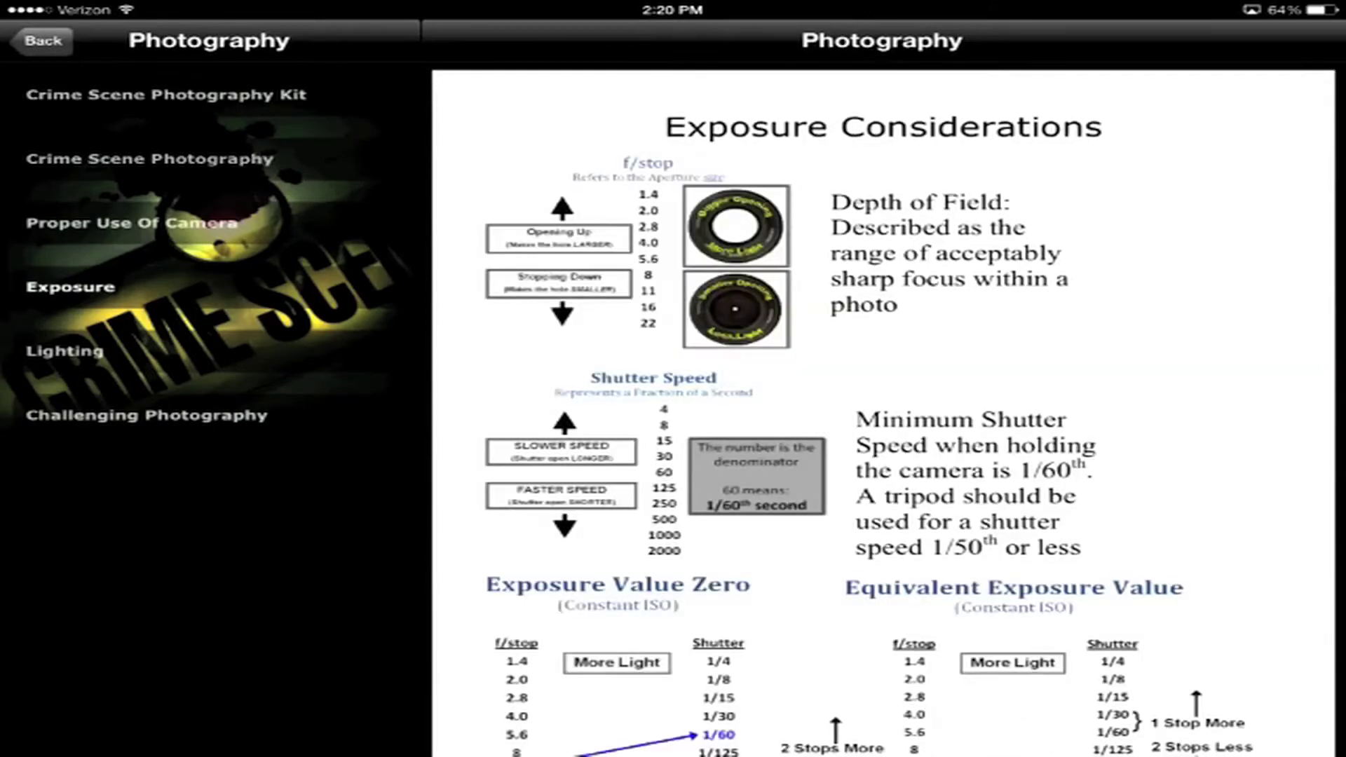
pyautogui.scroll(-4, 884, 406)
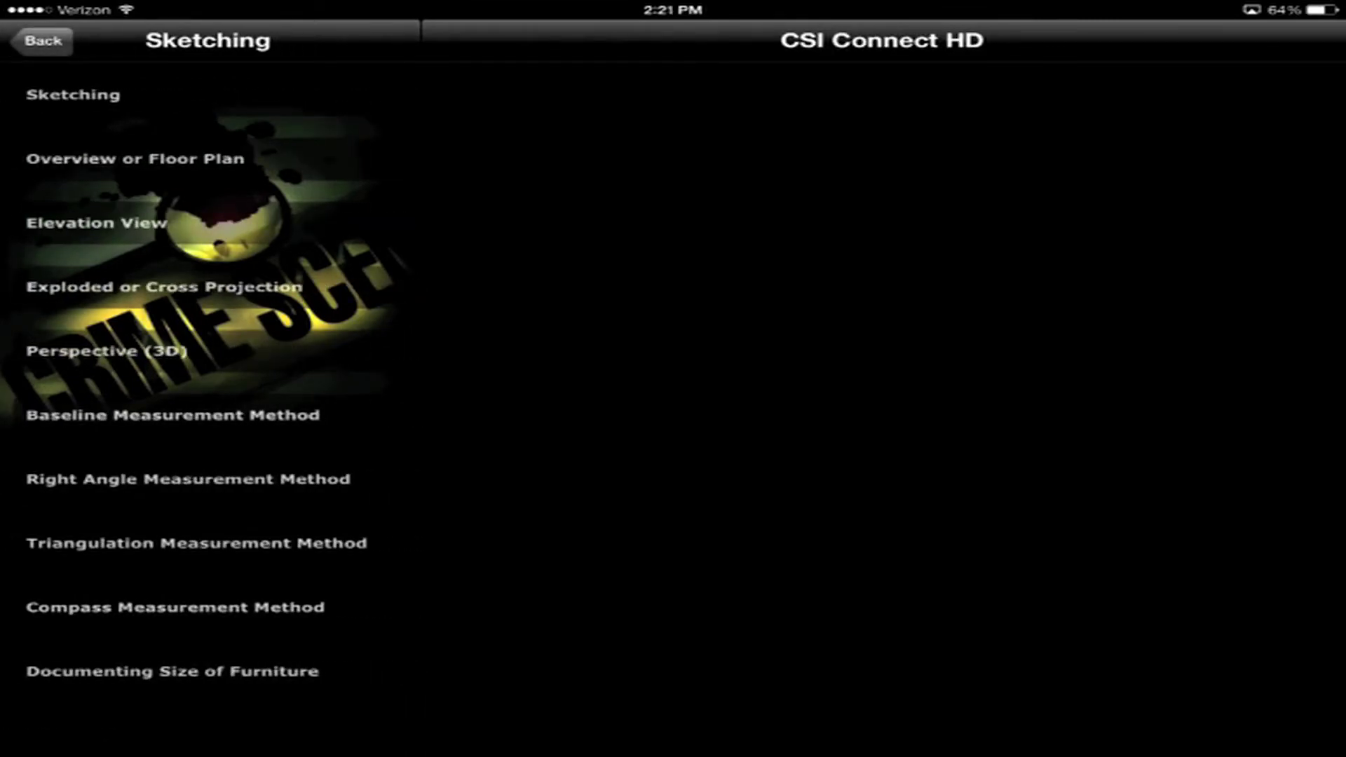
pyautogui.click(135, 159)
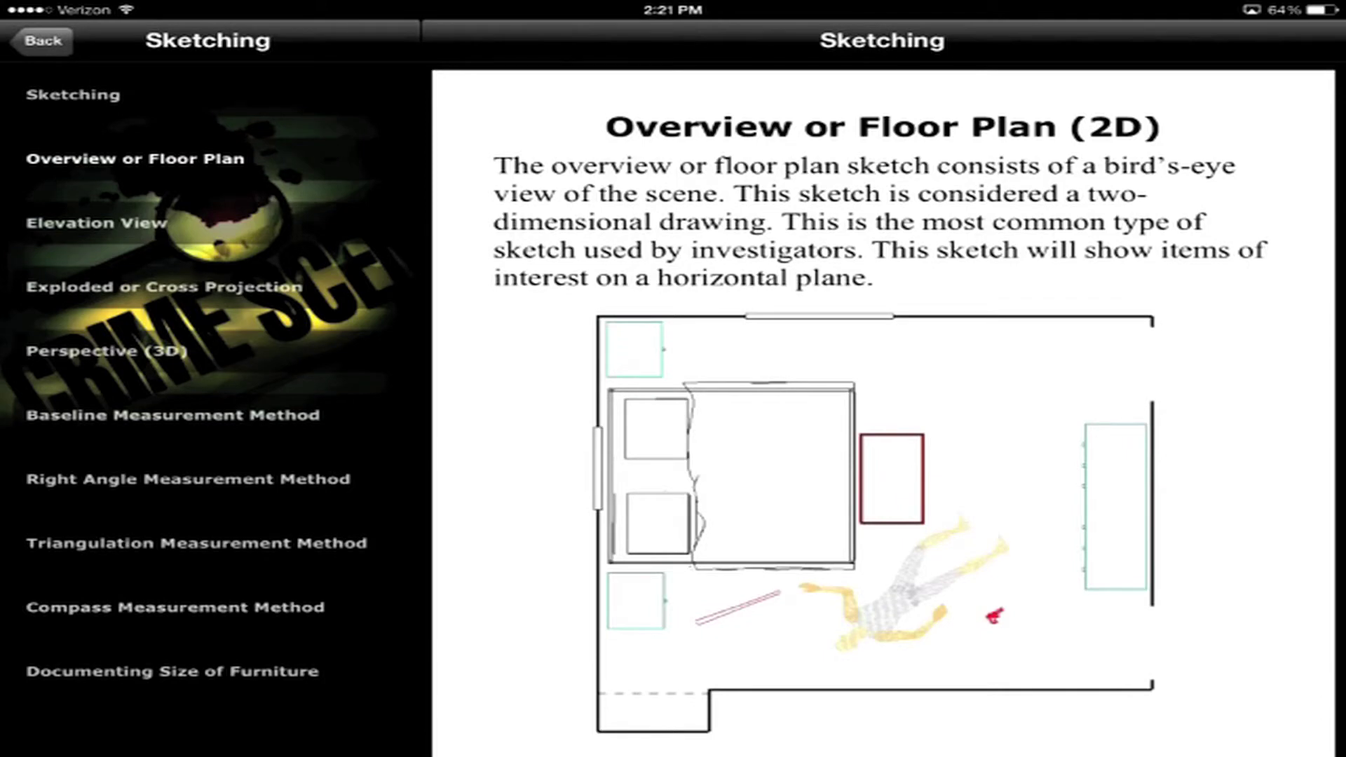
# Step: Page through the Elevation View, Exploded Projection, Baseline and Right Angle guides, then open Miscellaneous
pyautogui.moveTo(1193, 421); pyautogui.dragTo(561, 421)
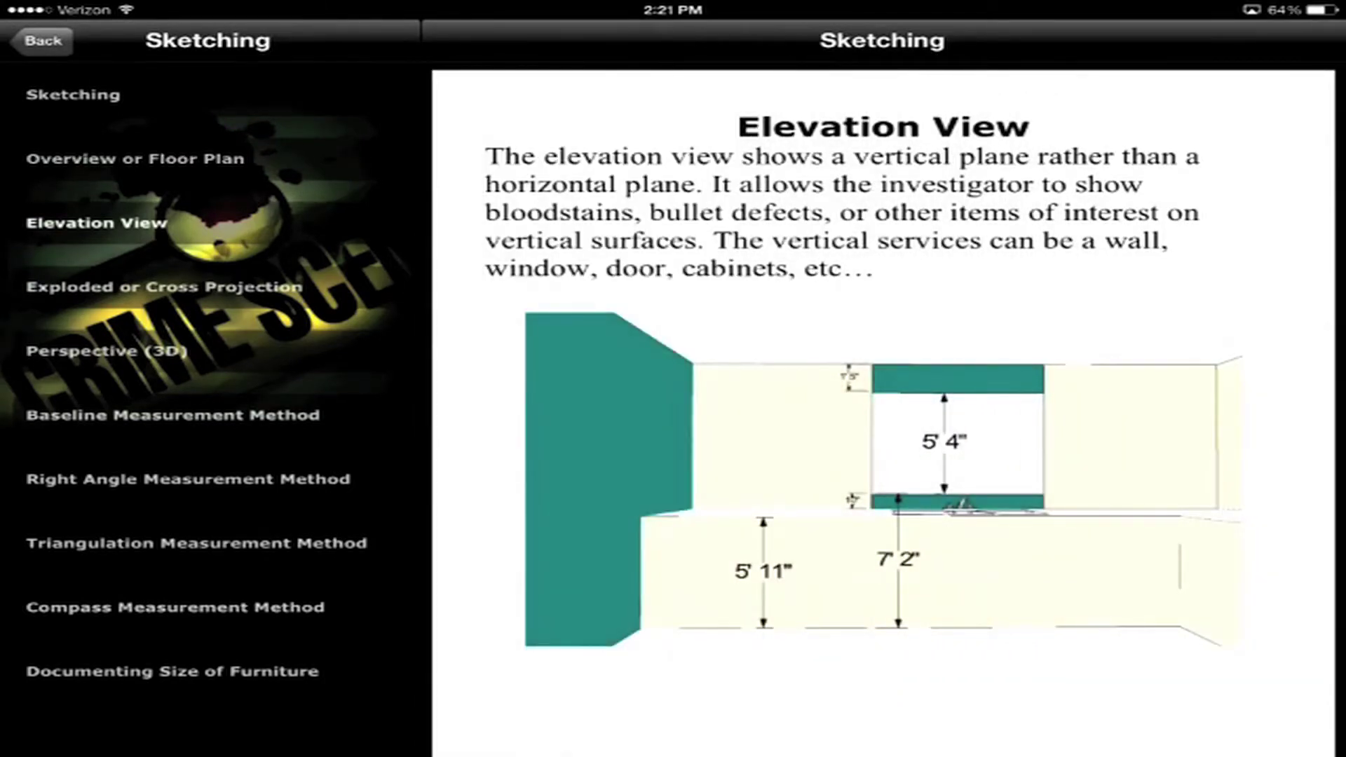
pyautogui.moveTo(1192, 421); pyautogui.dragTo(631, 421)
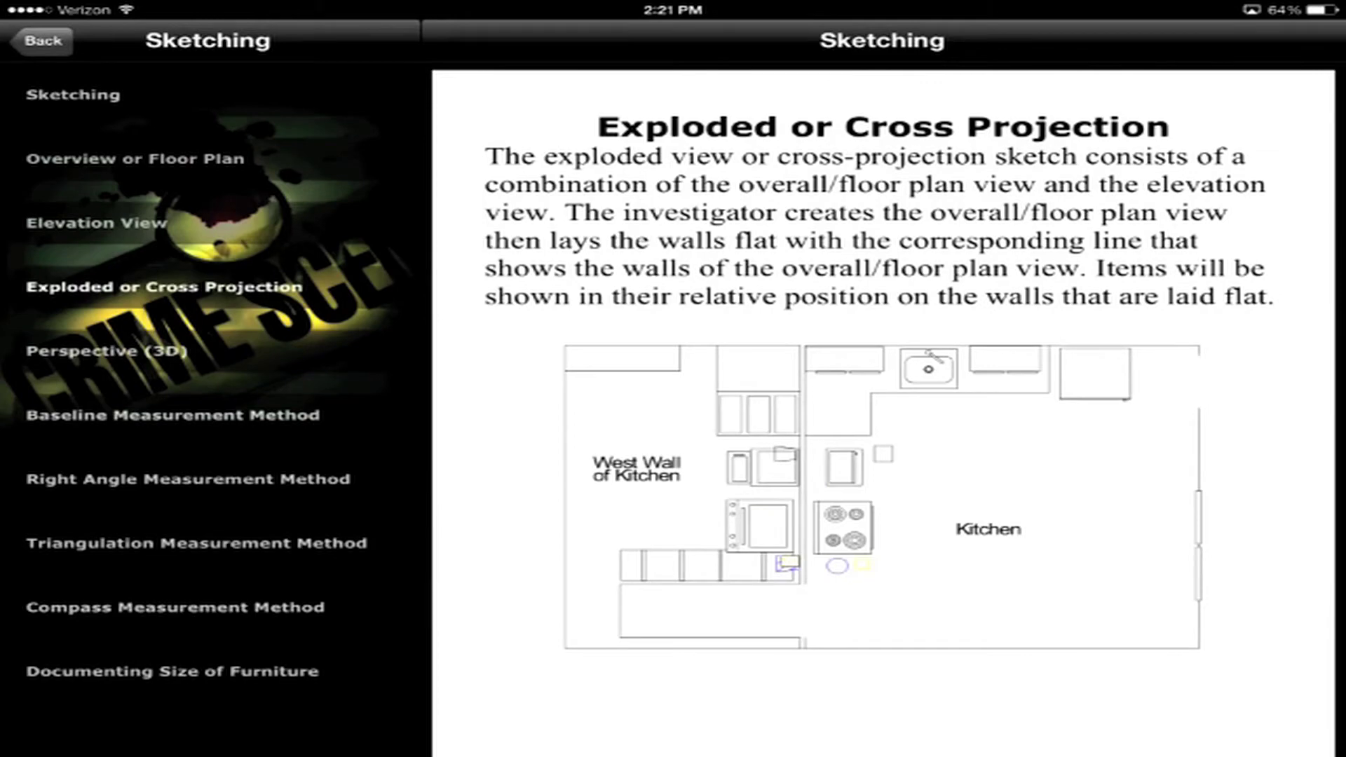
pyautogui.click(172, 415)
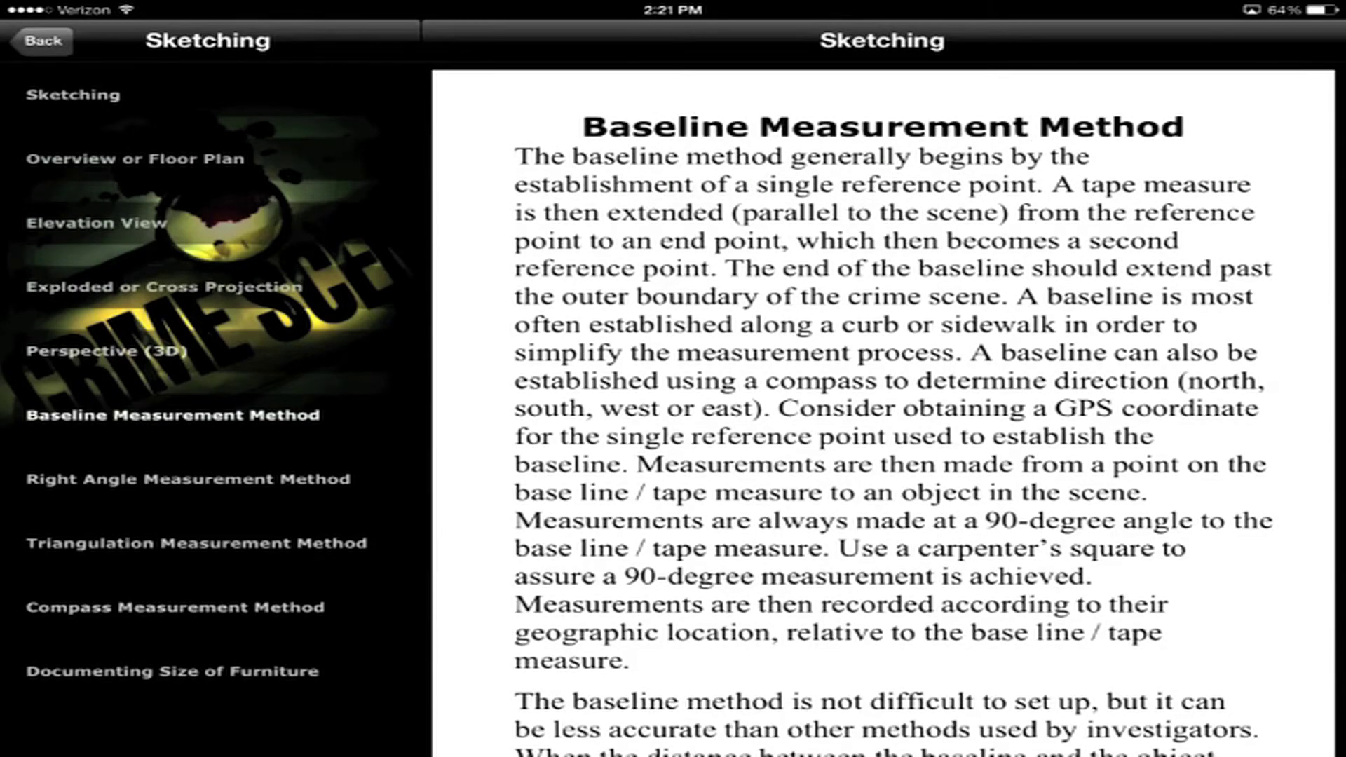
pyautogui.moveTo(1192, 421); pyautogui.dragTo(631, 421)
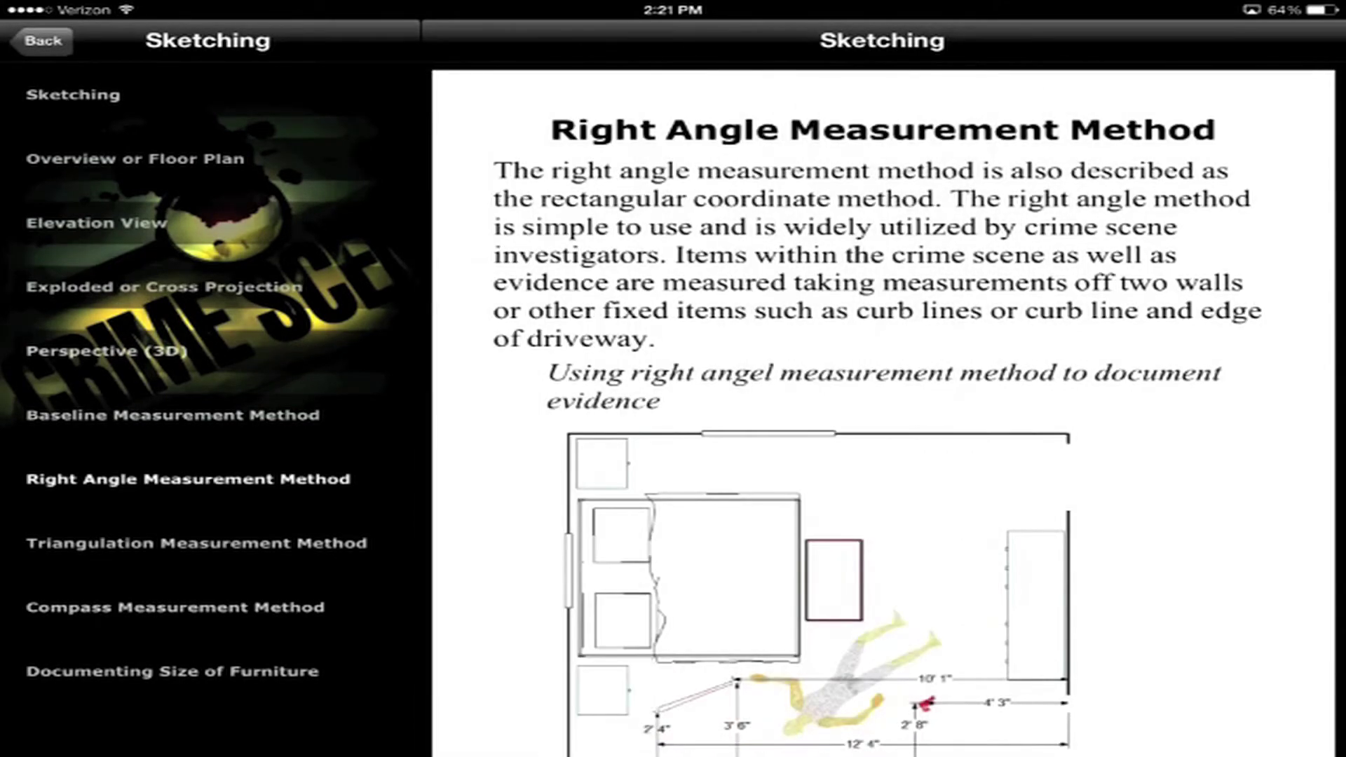
pyautogui.scroll(-3, 884, 421)
pyautogui.click(43, 40)
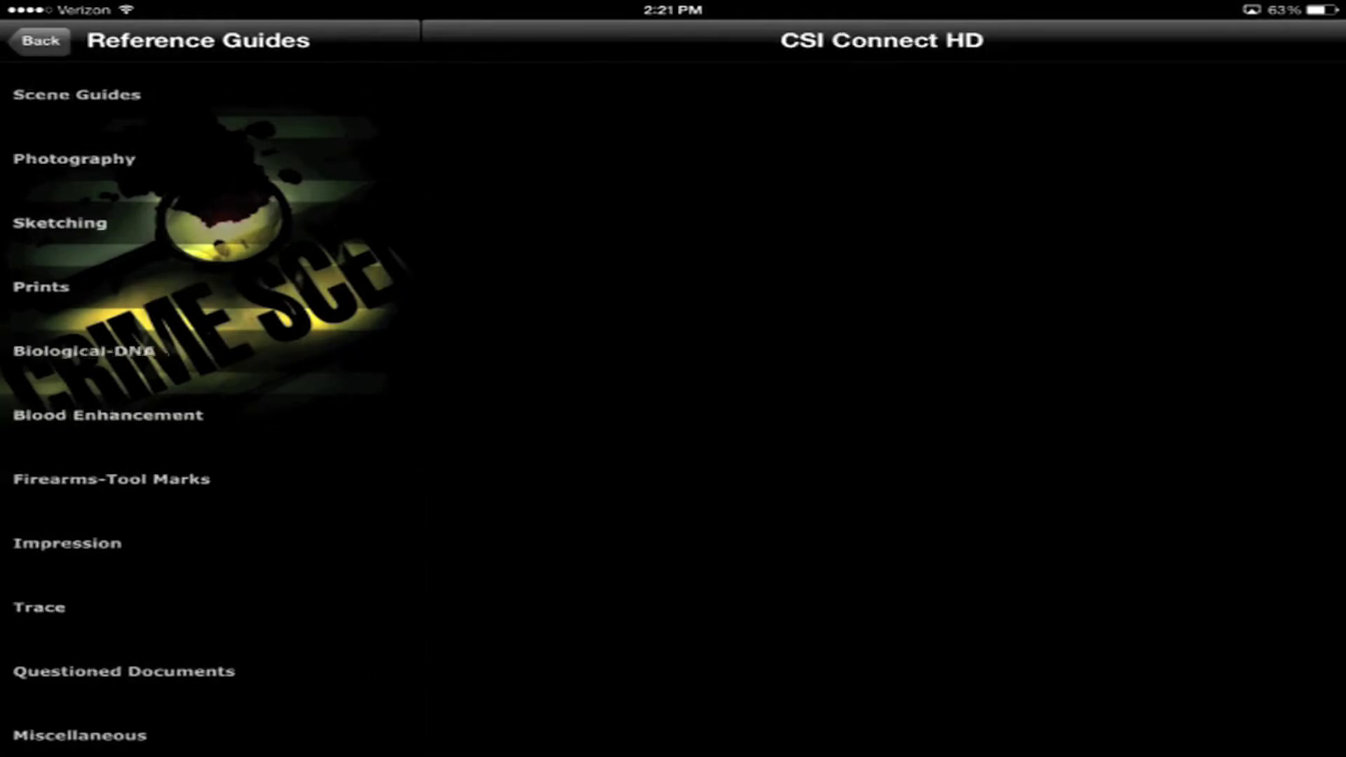
pyautogui.click(67, 733)
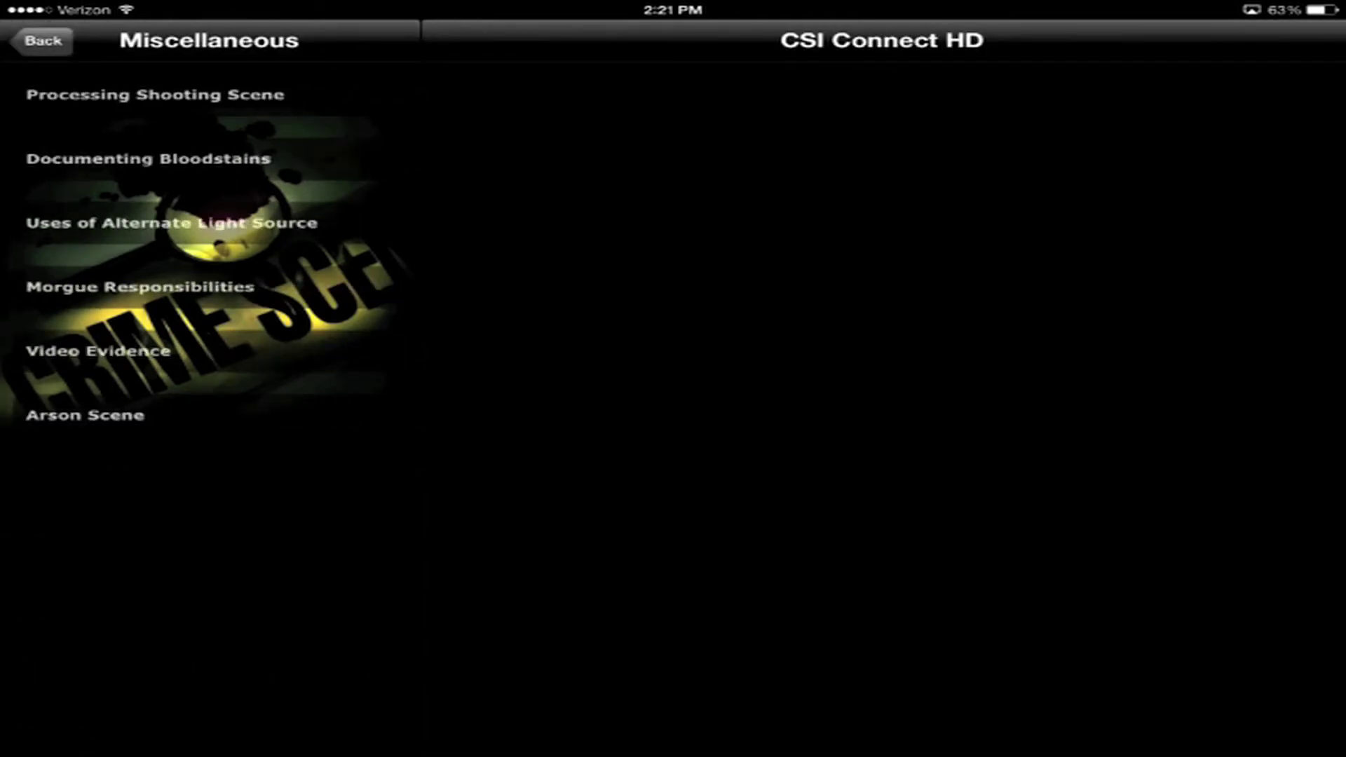
# Step: Page from Processing Shooting Scene through Bloodstains and Alternate Light Source to Morgue Responsibilities
pyautogui.click(155, 95)
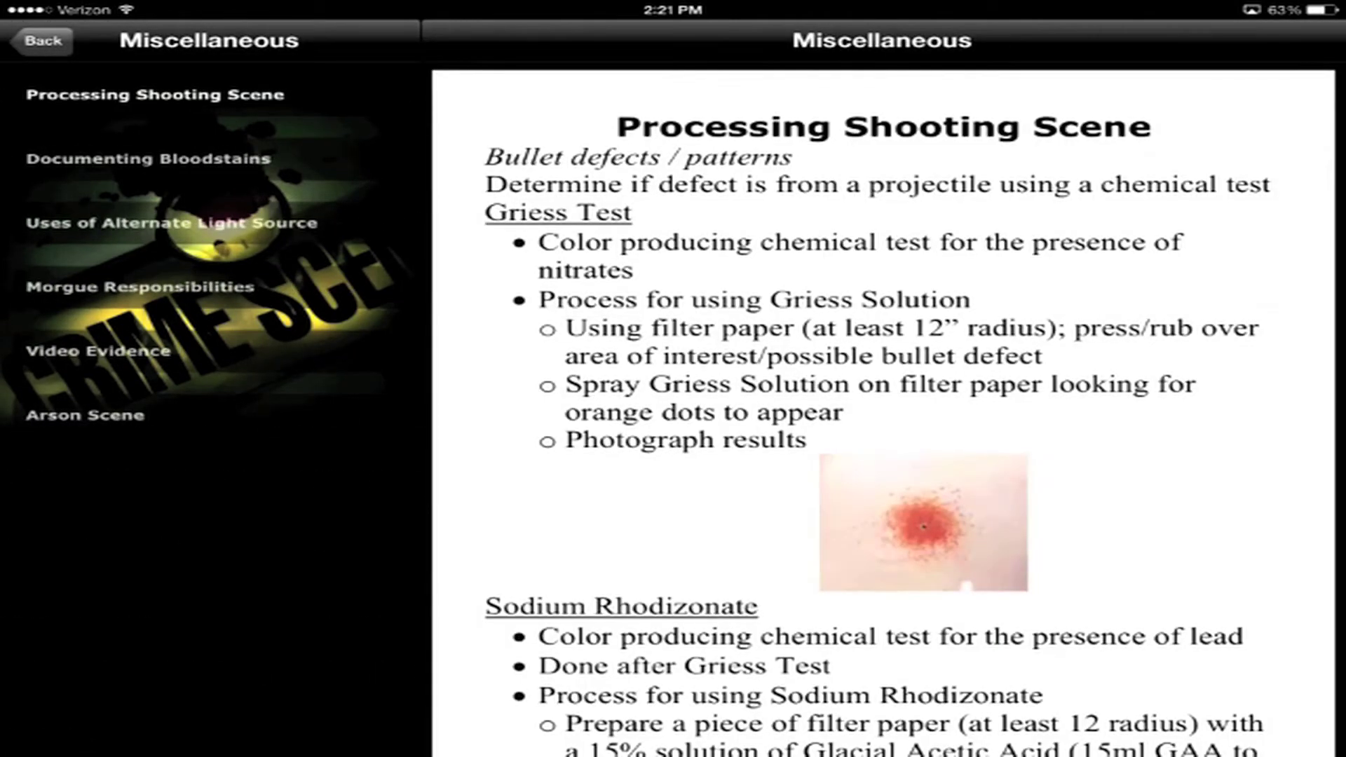
pyautogui.moveTo(1192, 421); pyautogui.dragTo(631, 421)
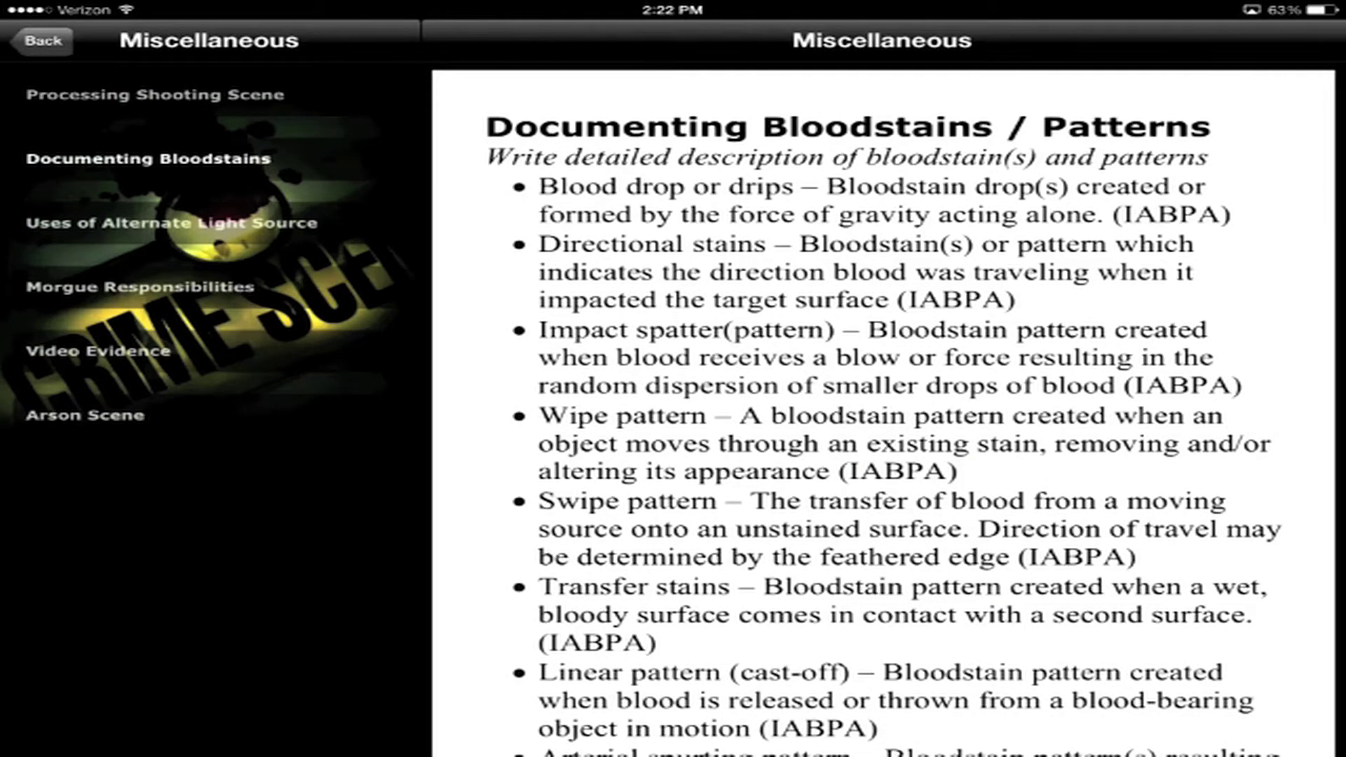
pyautogui.moveTo(1192, 421); pyautogui.dragTo(632, 420)
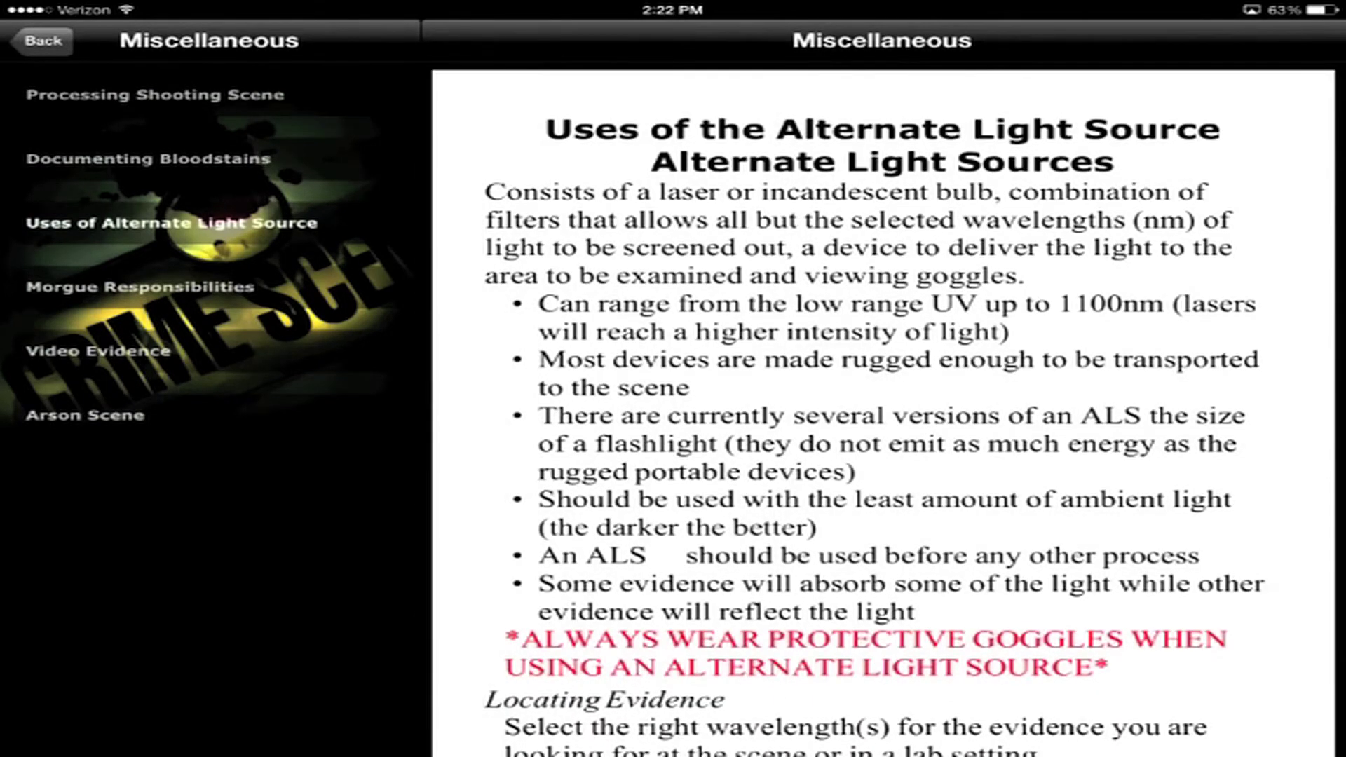
pyautogui.moveTo(1192, 421); pyautogui.dragTo(631, 421)
pyautogui.click(42, 40)
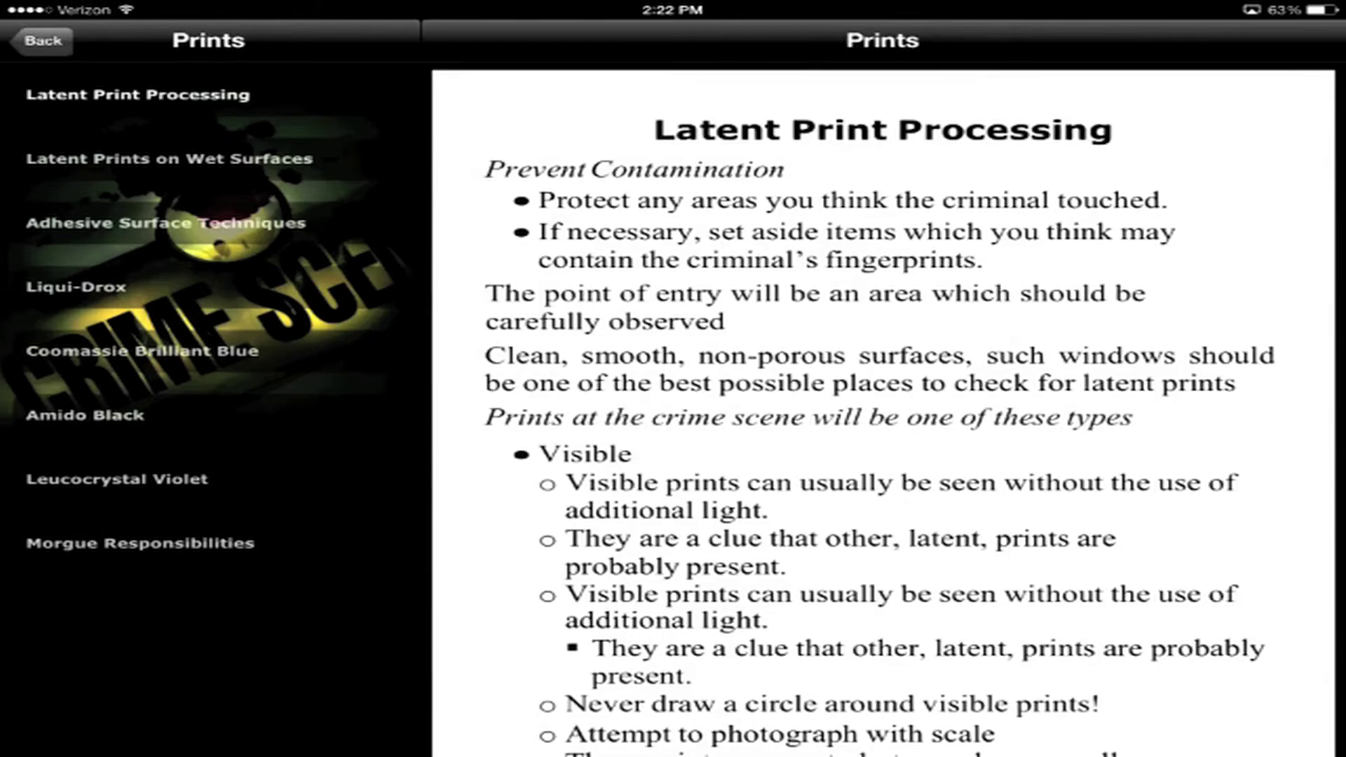
# Step: Scroll through the Latent Print Processing guide
pyautogui.scroll(-10, 884, 409)
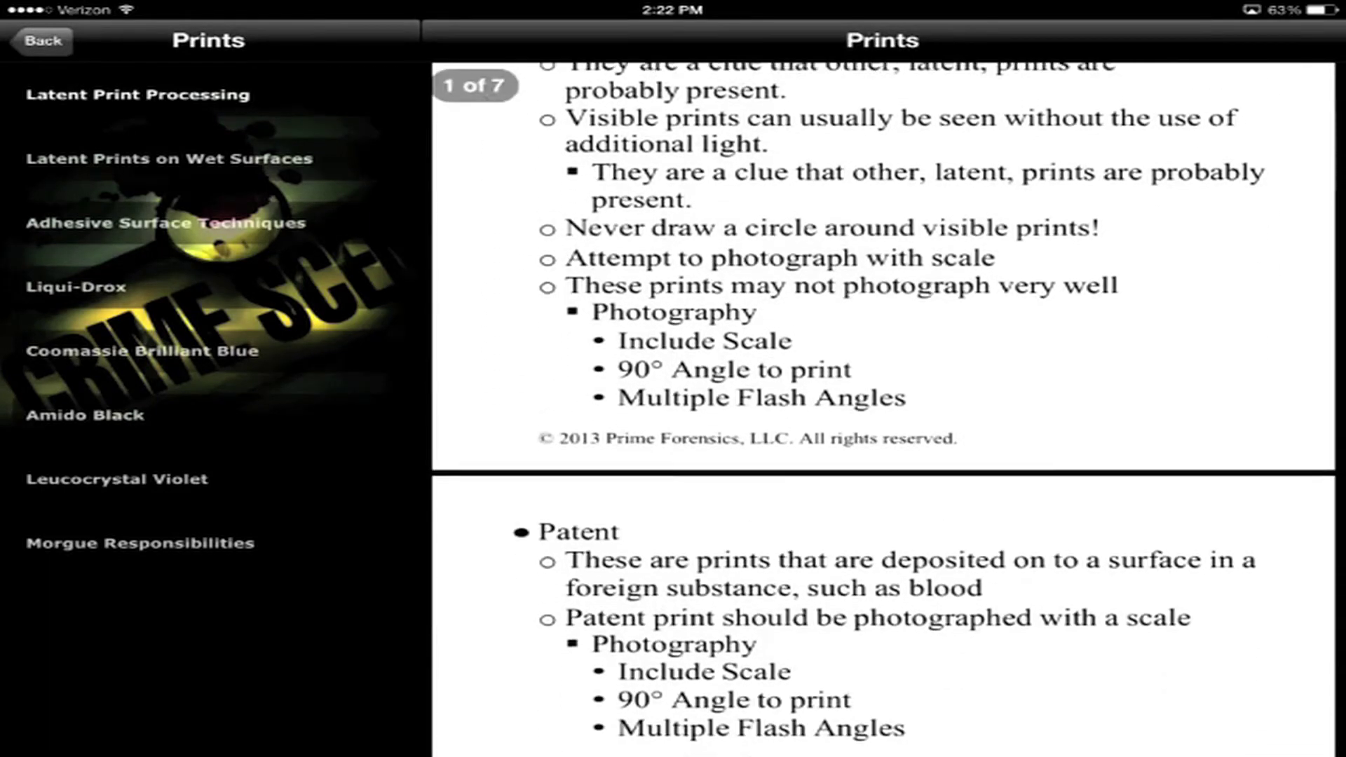
pyautogui.scroll(-5, 884, 408)
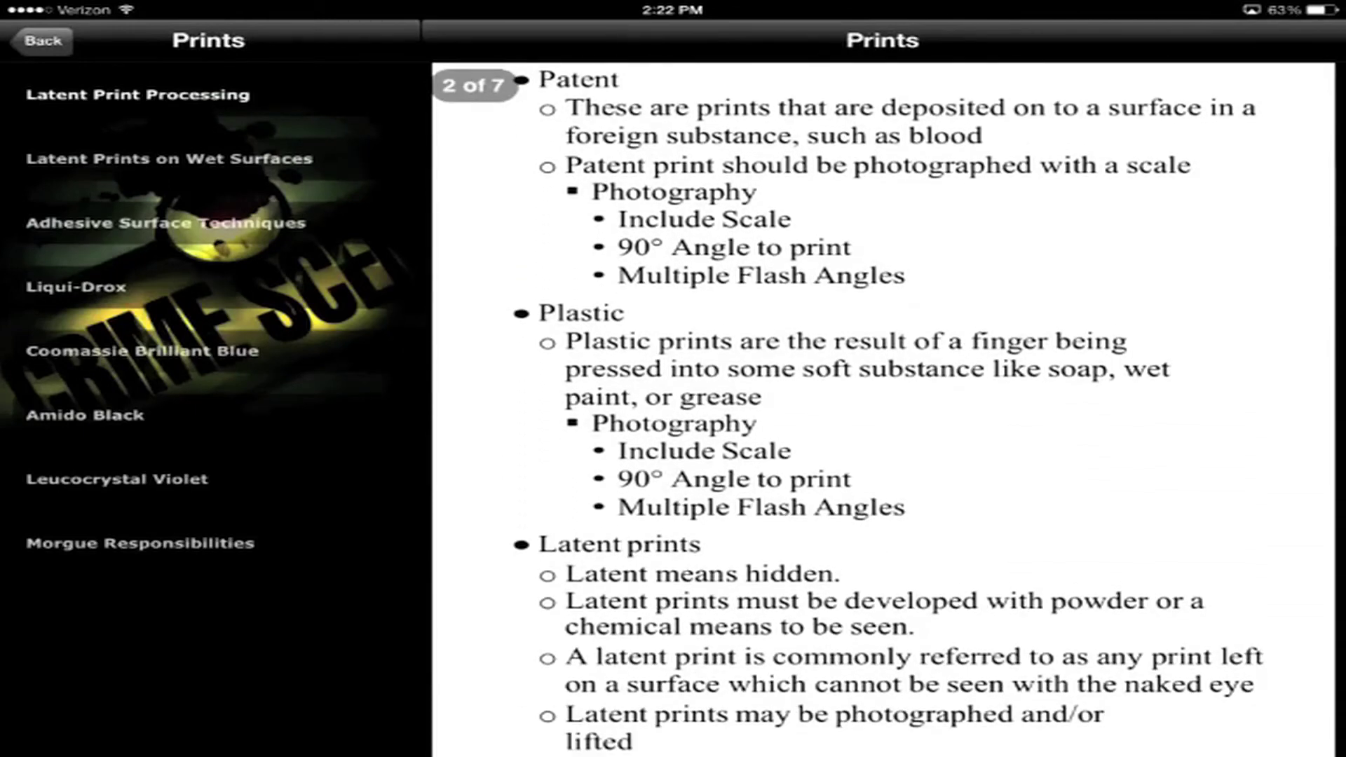
pyautogui.scroll(-5, 884, 408)
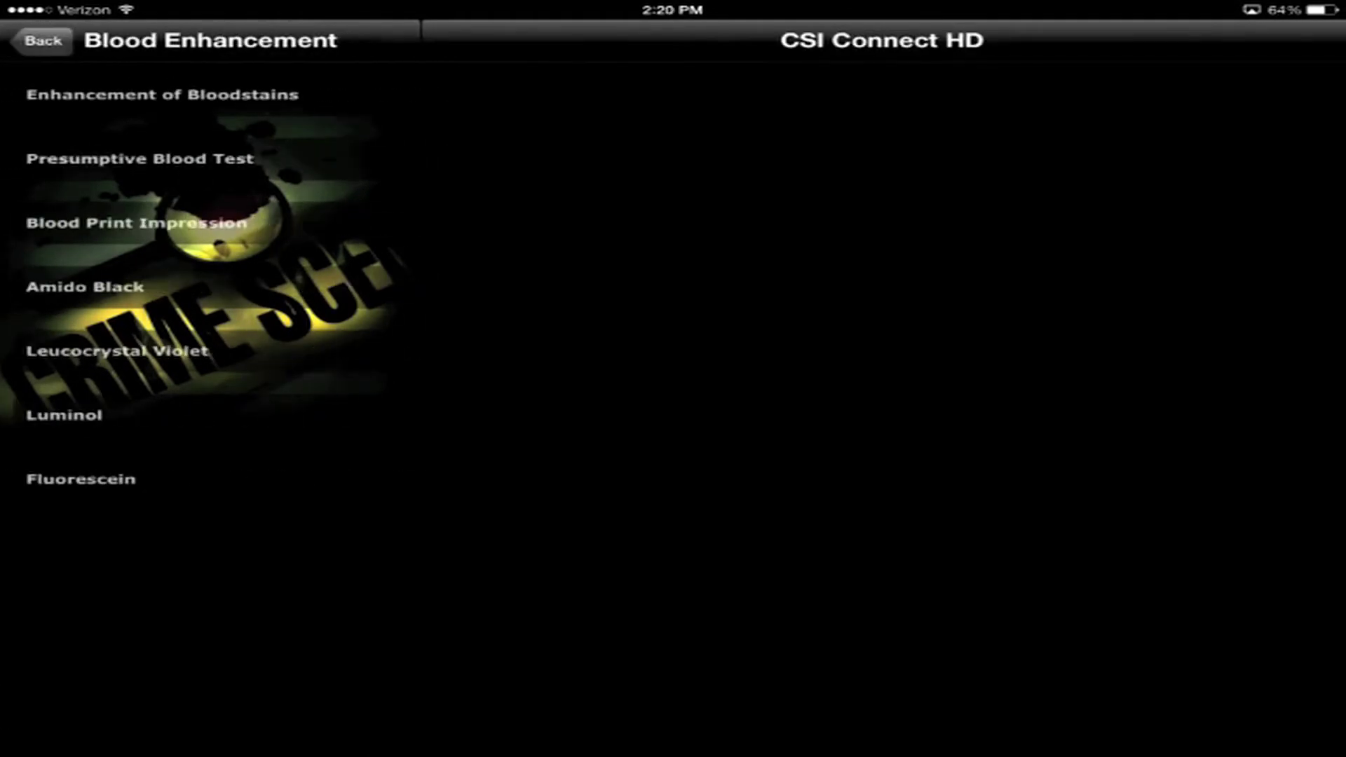
# Step: Read the Leucocrystal Violet guide, then open Luminol and turn to Fluorescein
pyautogui.click(117, 350)
pyautogui.scroll(-5, 884, 409)
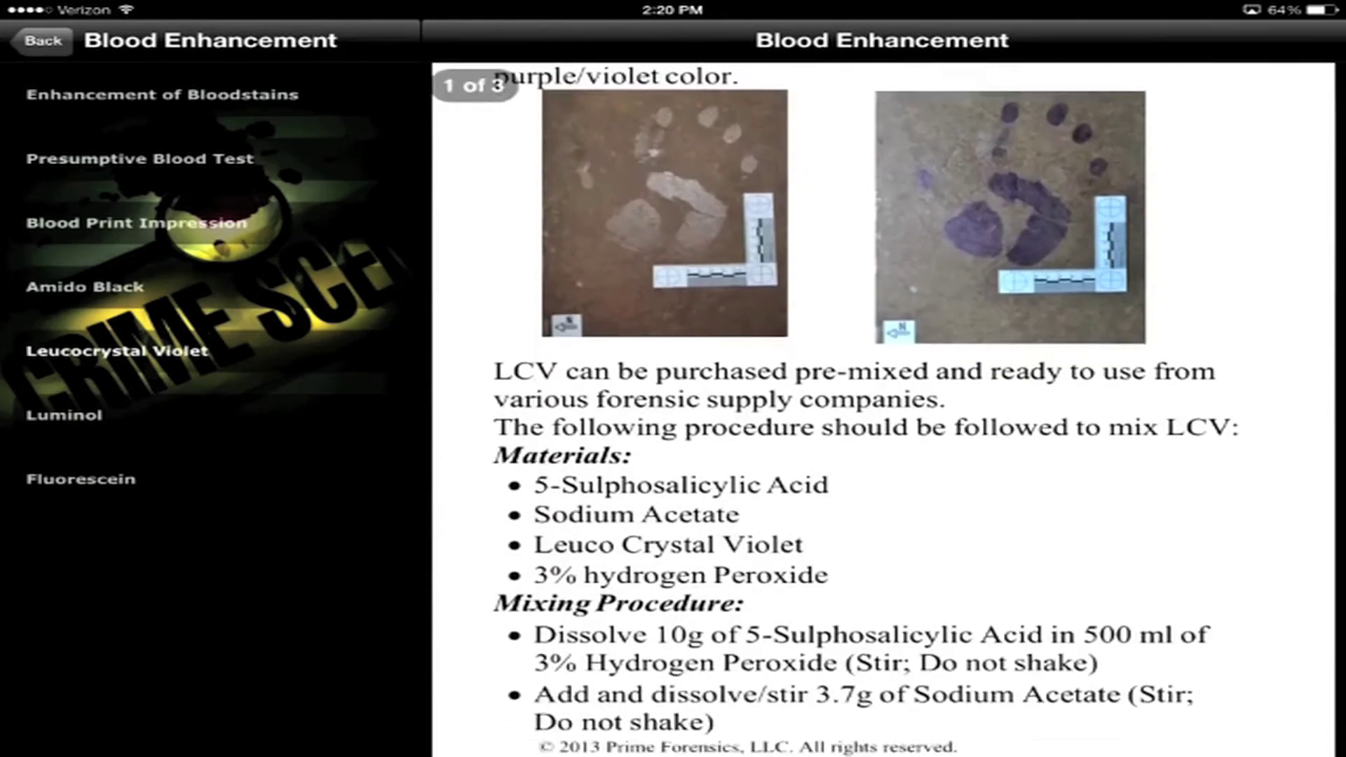
pyautogui.scroll(-4, 884, 409)
pyautogui.scroll(-5, 884, 409)
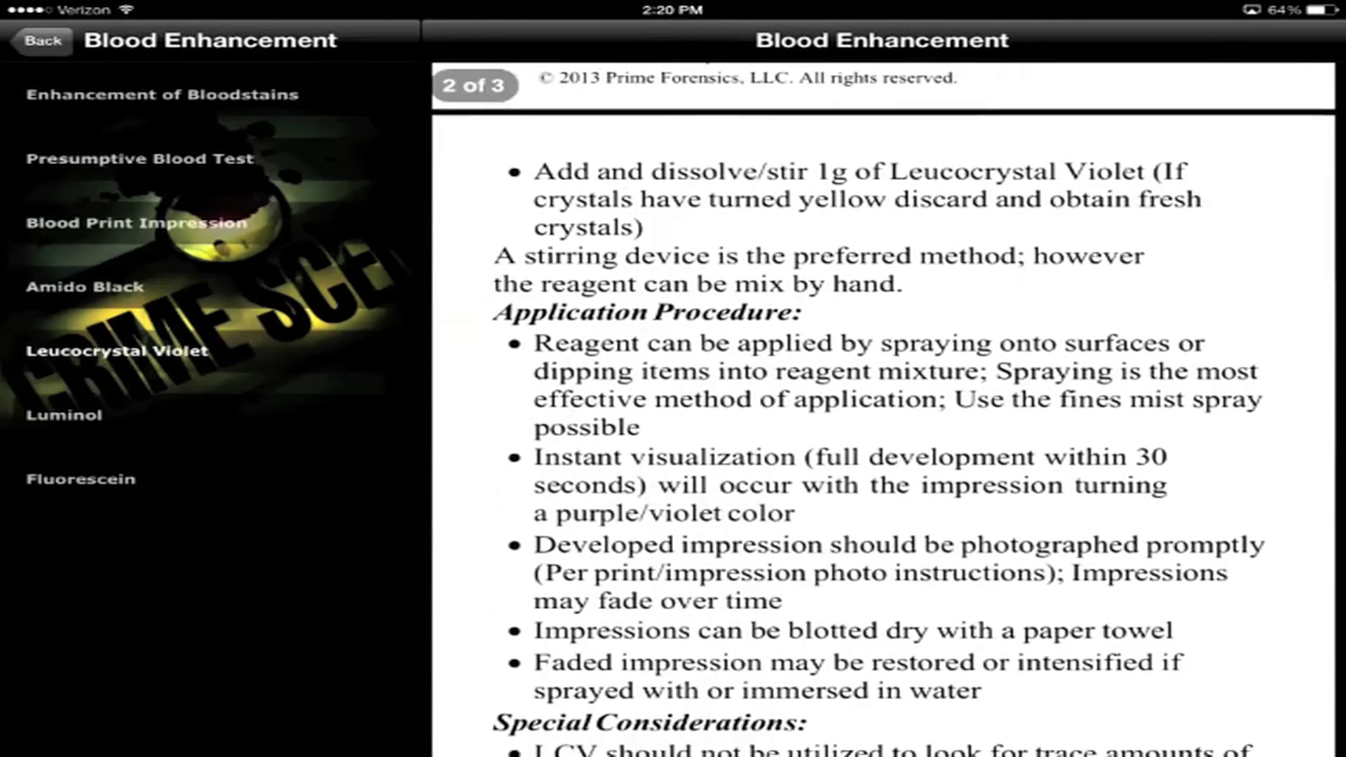
pyautogui.scroll(2, 884, 409)
pyautogui.scroll(6, 884, 409)
pyautogui.scroll(2, 884, 409)
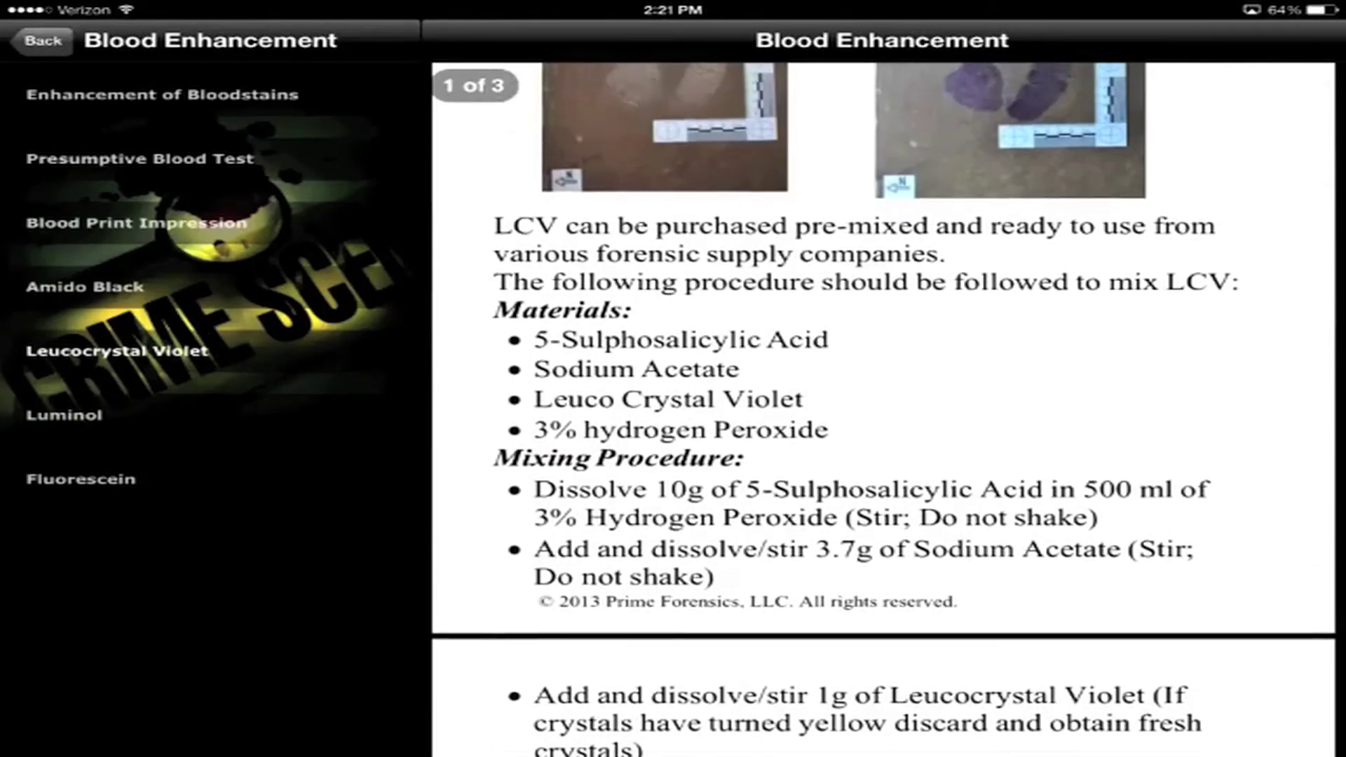
pyautogui.scroll(2, 884, 409)
pyautogui.scroll(2, 884, 409)
pyautogui.click(64, 415)
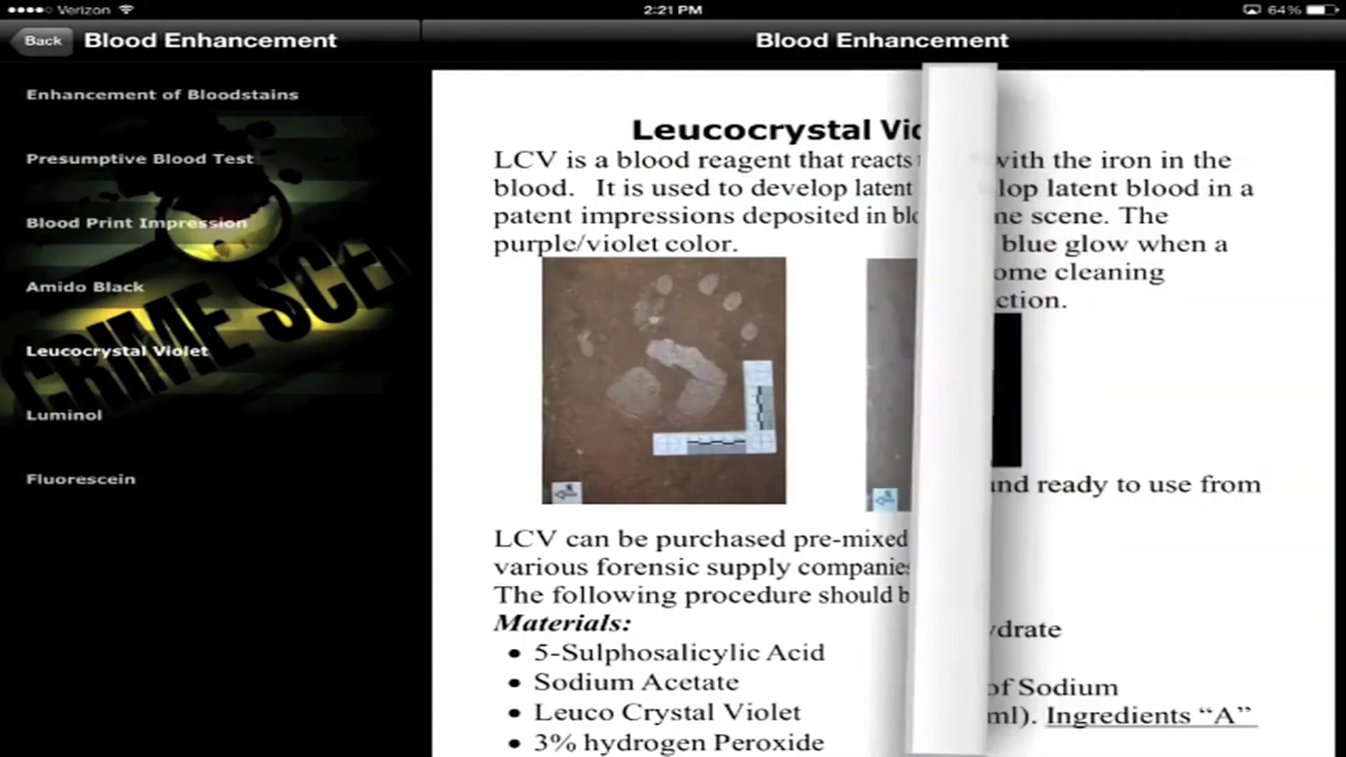
pyautogui.moveTo(1318, 421); pyautogui.dragTo(631, 420)
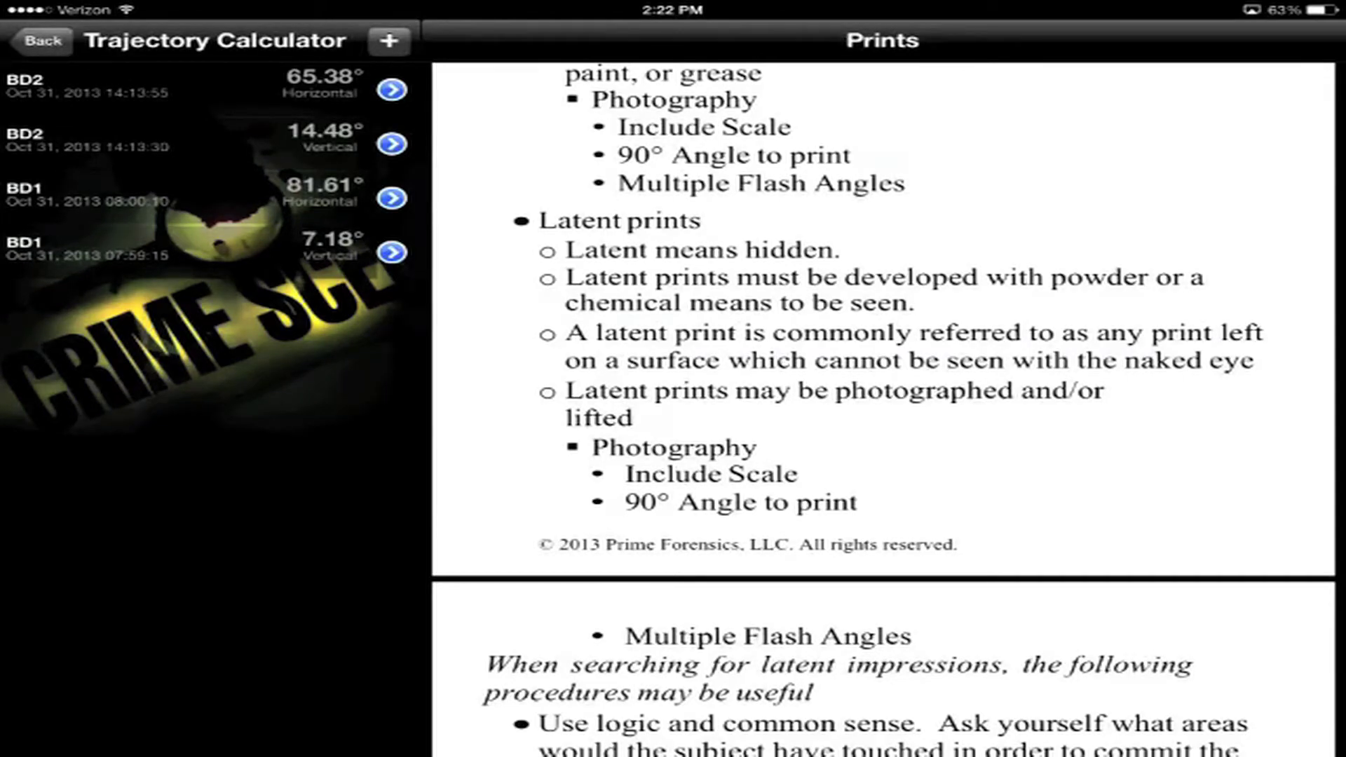
# Step: Add vertical trajectory Bd3, compute its 6.15° angle, and share the results by email
pyautogui.click(389, 40)
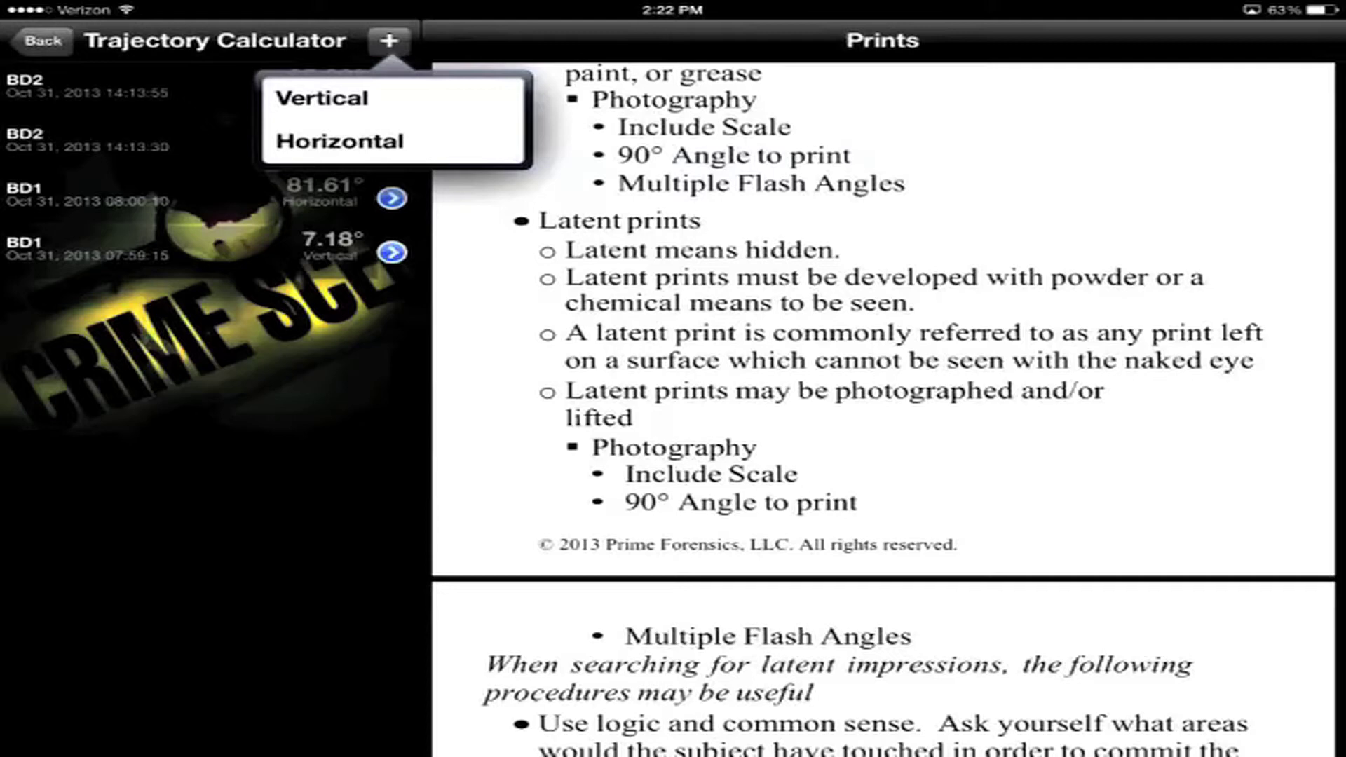
pyautogui.click(322, 98)
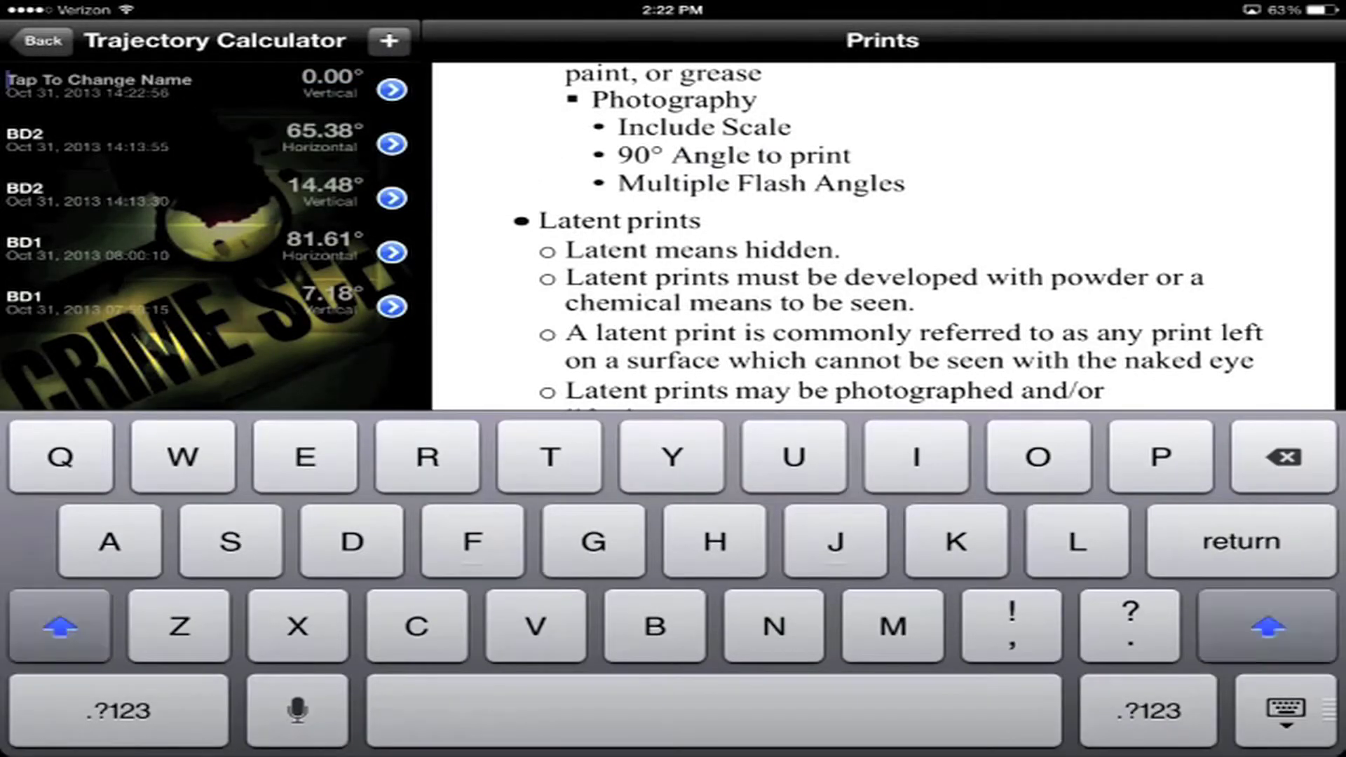
pyautogui.write('Bd3')
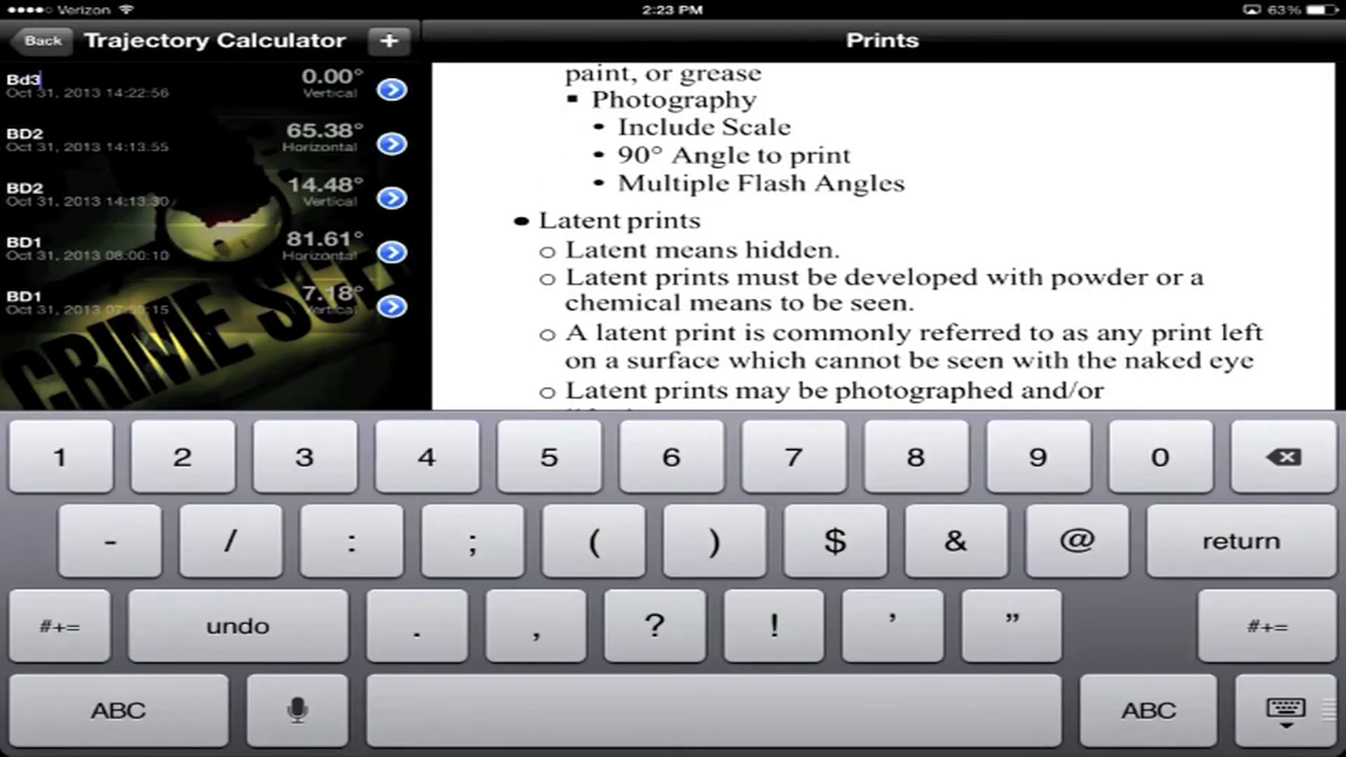
pyautogui.press('Return')
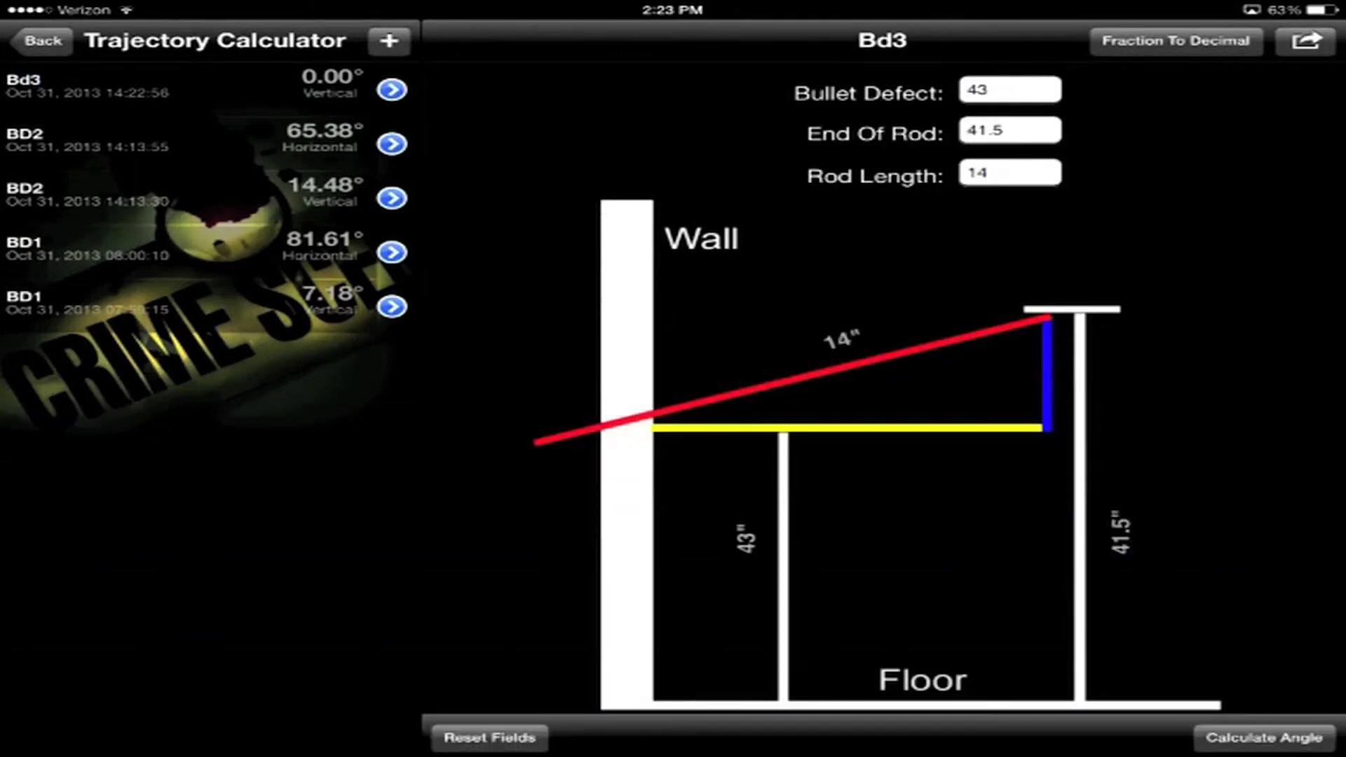
pyautogui.click(1265, 738)
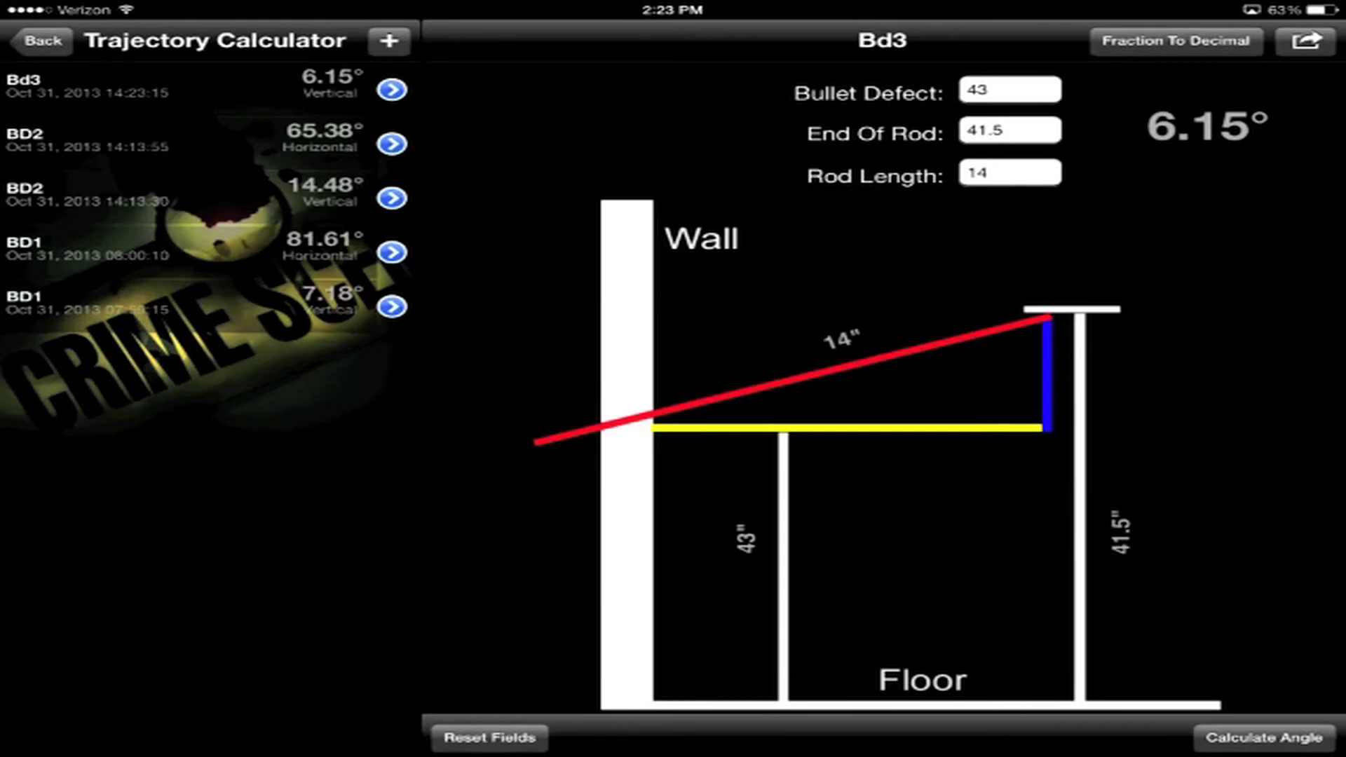
pyautogui.click(1306, 41)
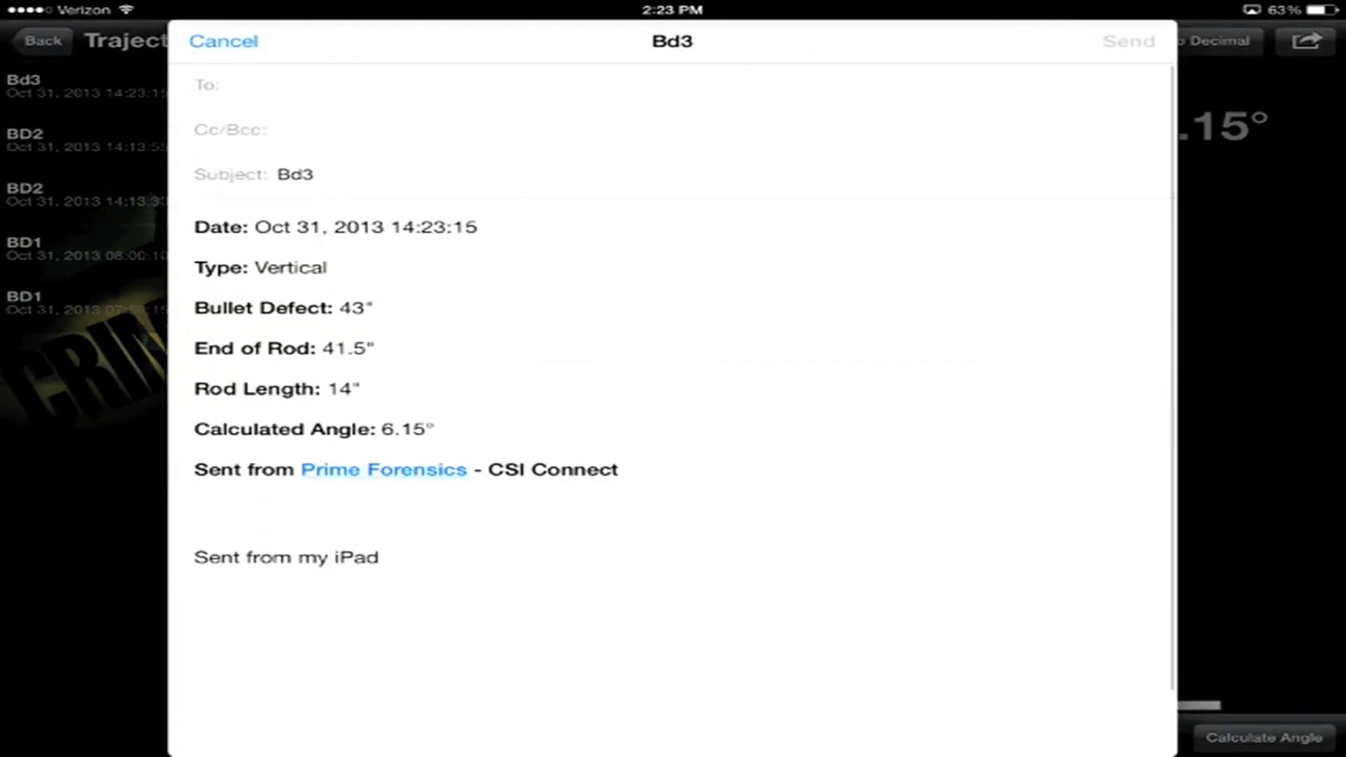
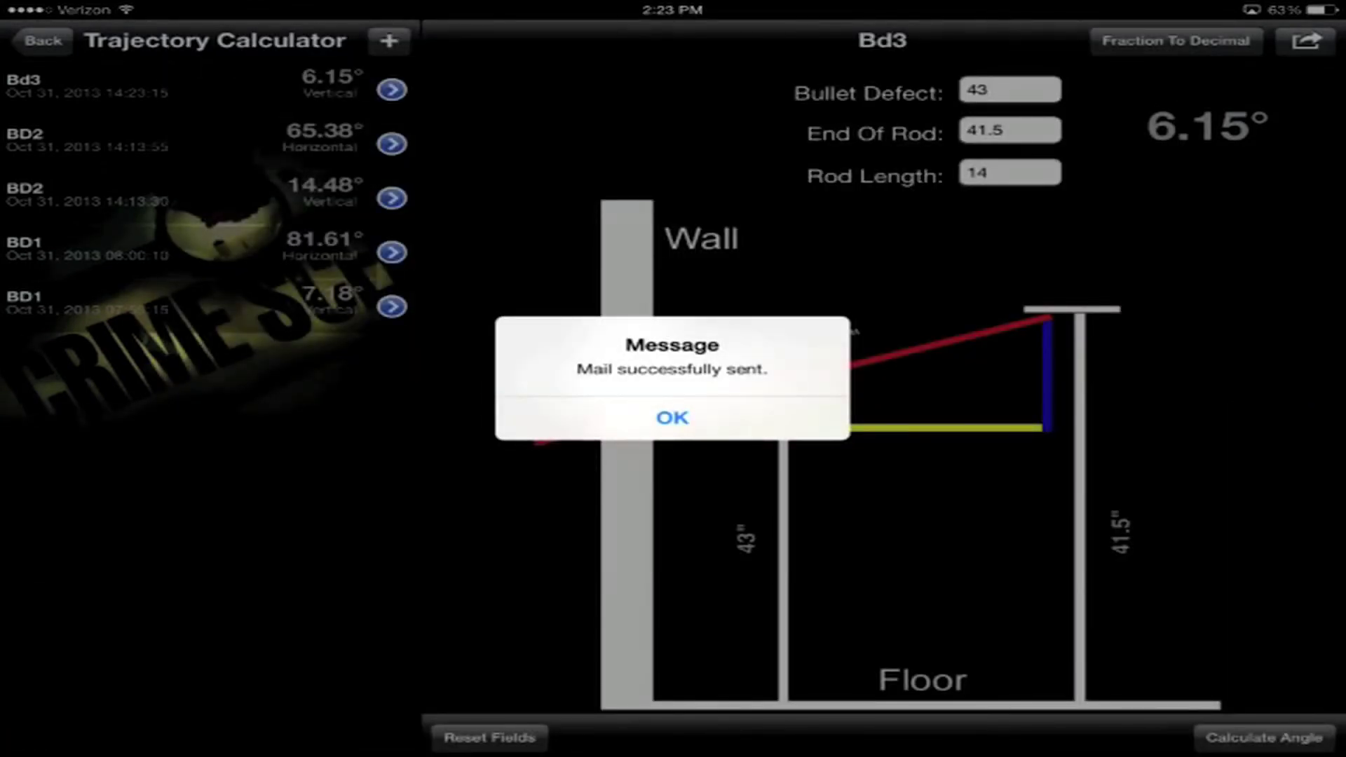
pyautogui.click(672, 418)
pyautogui.click(389, 41)
pyautogui.click(390, 141)
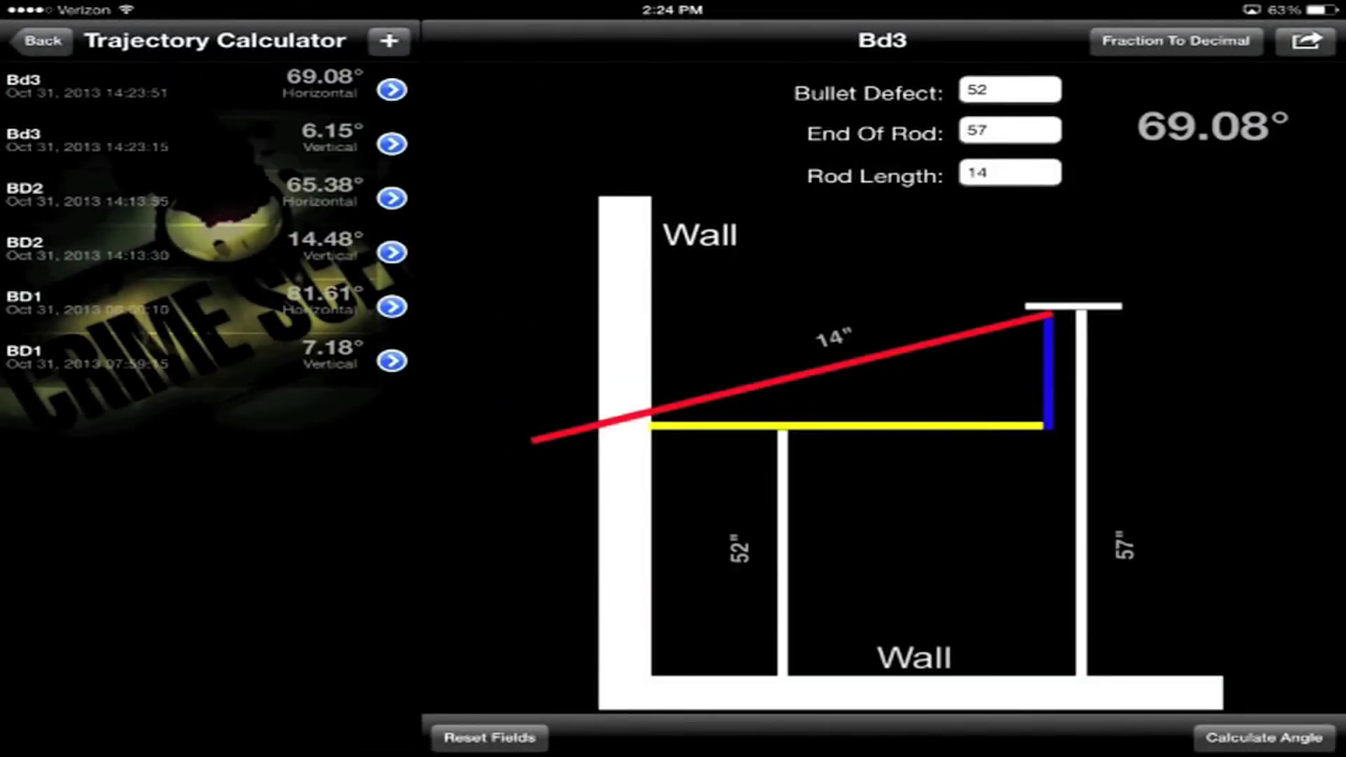
pyautogui.click(42, 40)
pyautogui.click(182, 287)
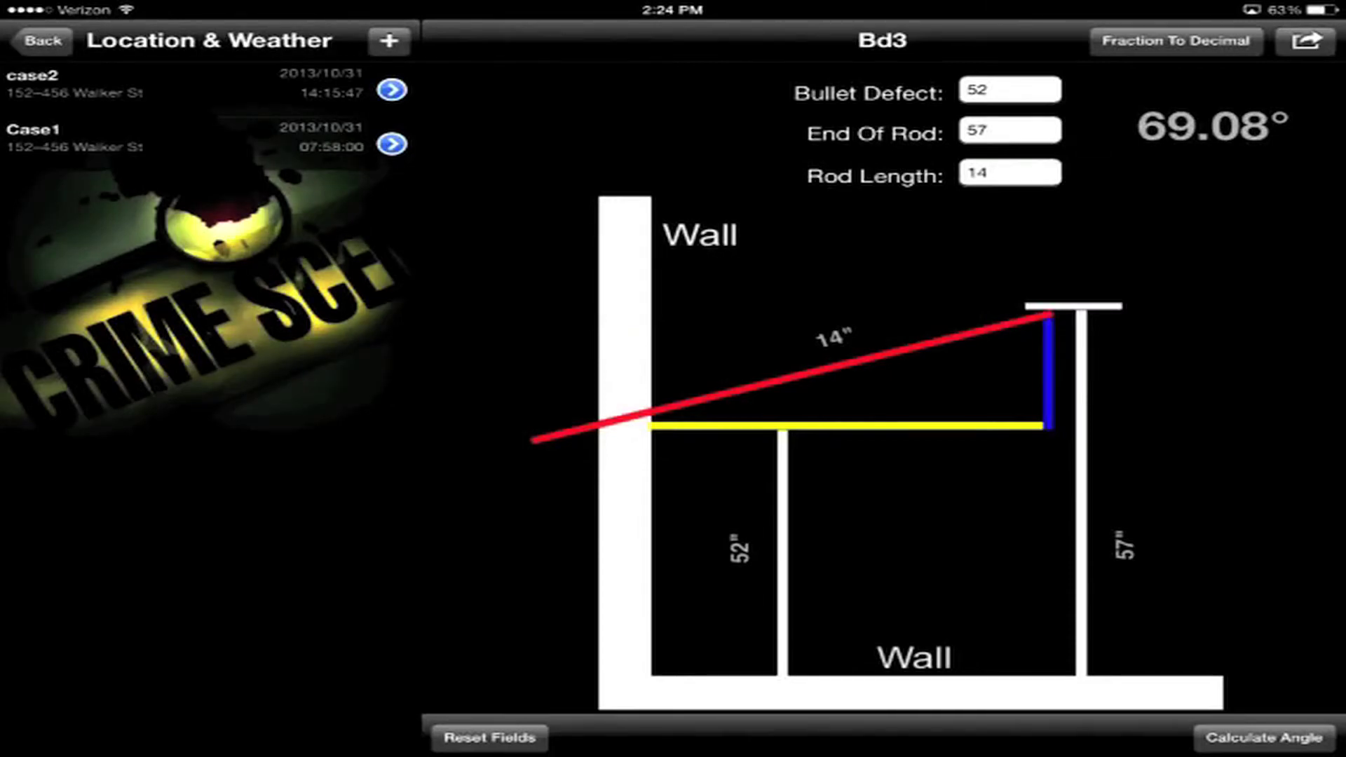
pyautogui.click(389, 40)
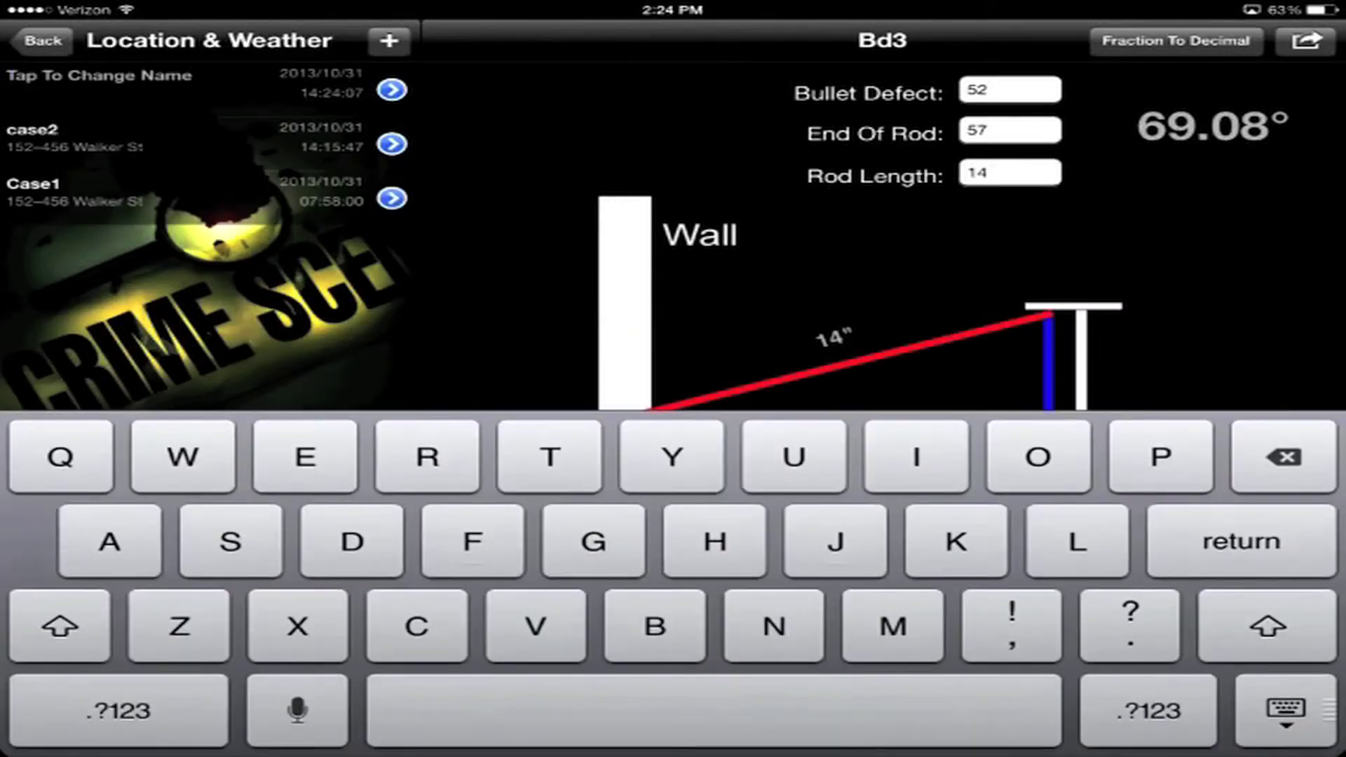
pyautogui.write('c')
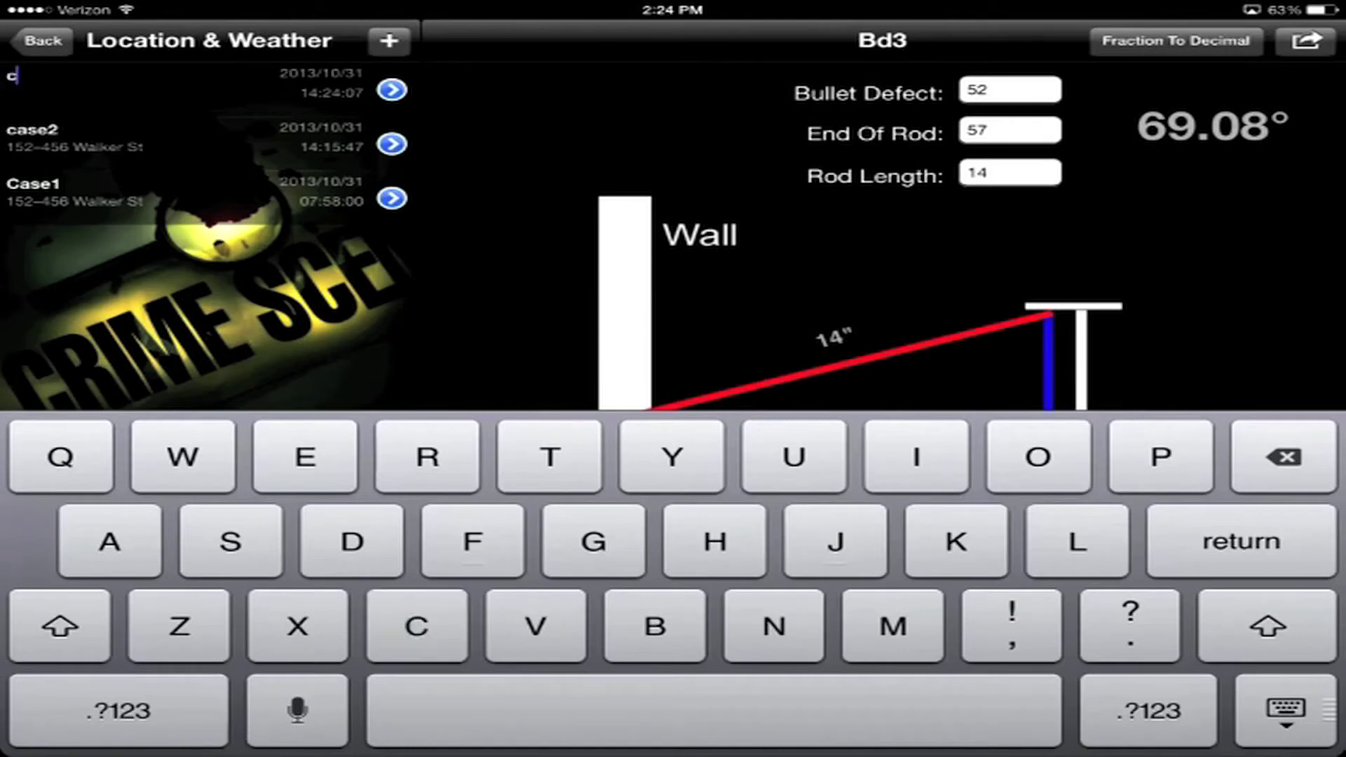
pyautogui.write('ase3')
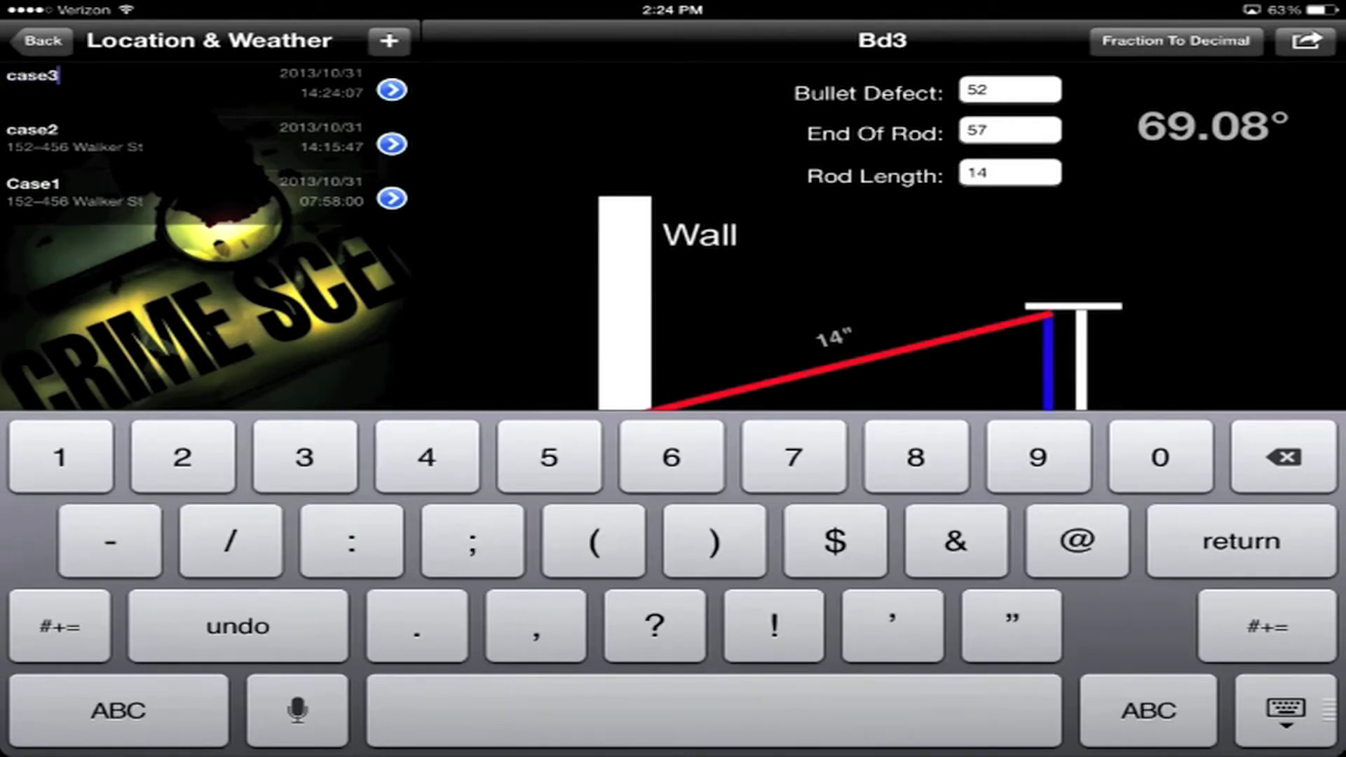
pyautogui.press('Return')
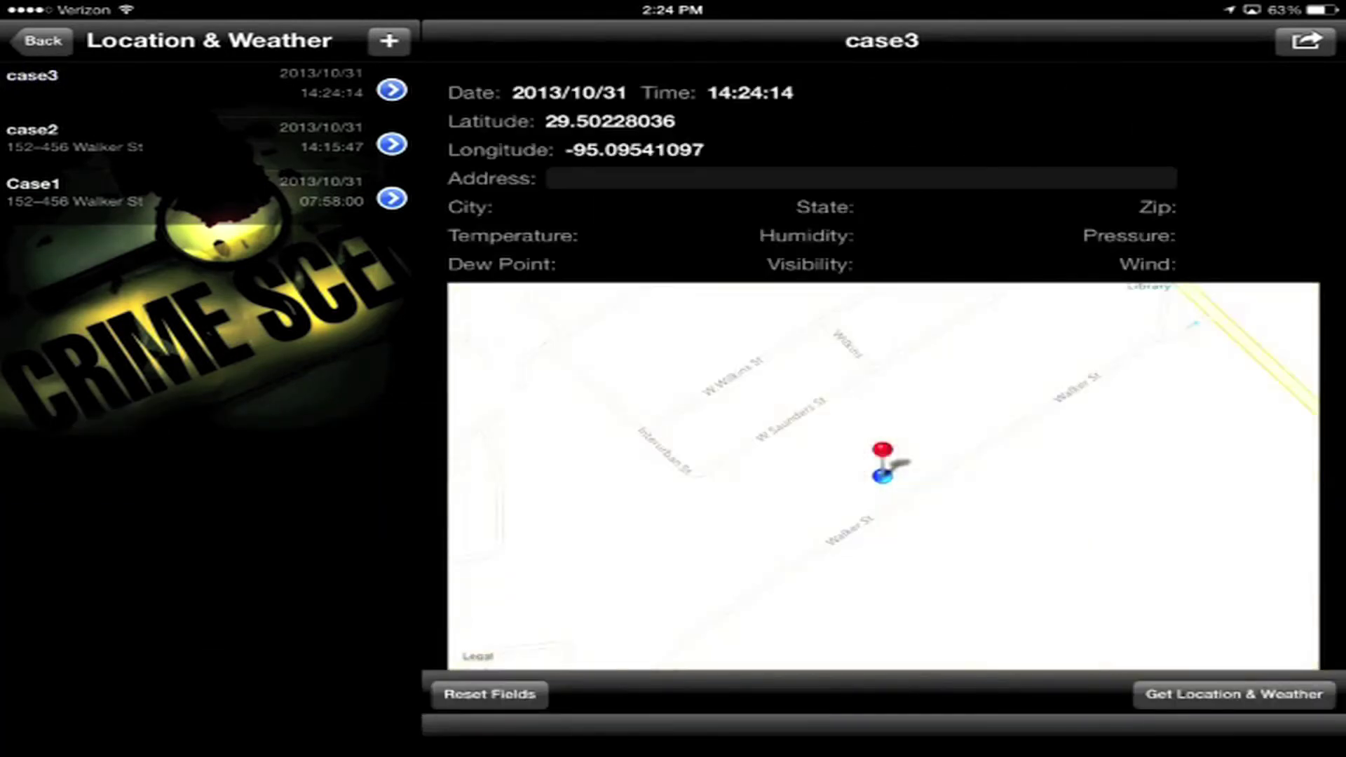
pyautogui.moveTo(737, 178); pyautogui.dragTo(619, 177)
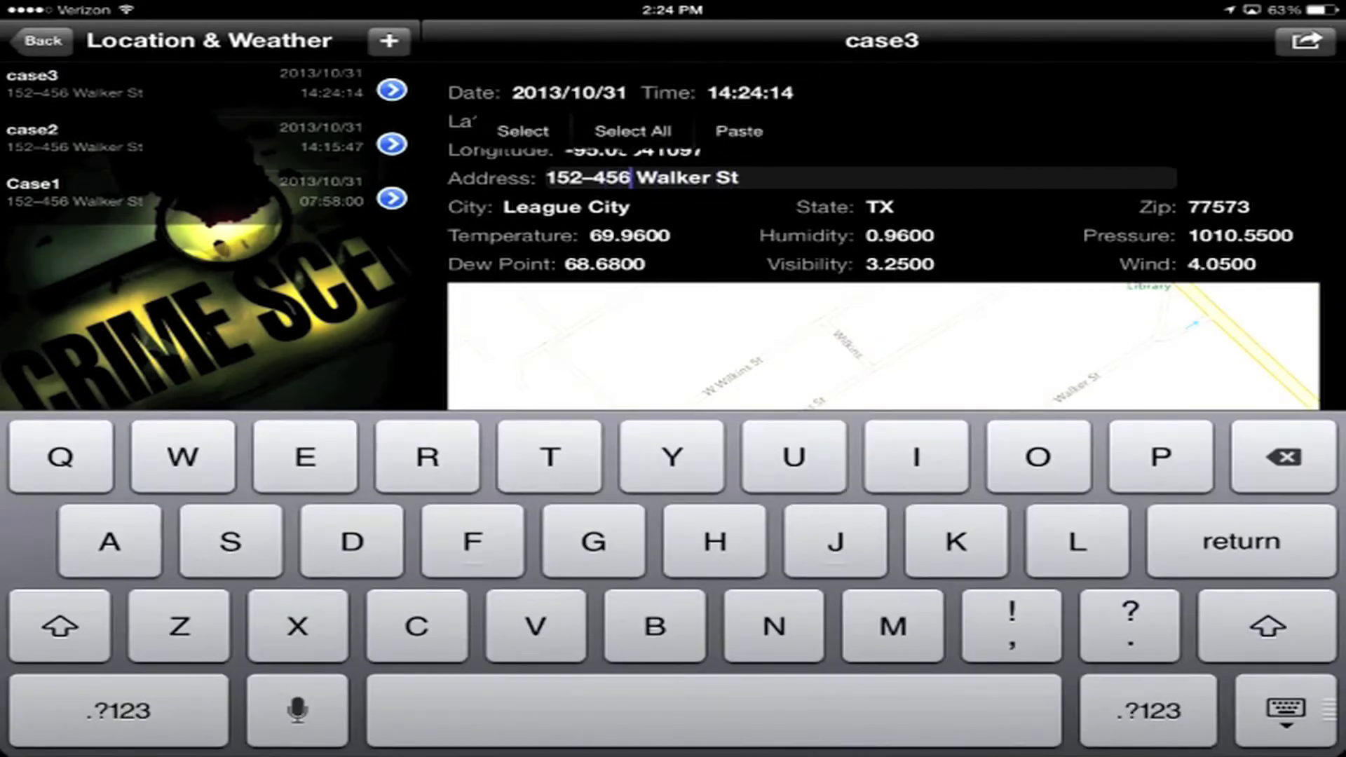
pyautogui.press('BackSpace')
pyautogui.press('BackSpace')
pyautogui.press('BackSpace')
pyautogui.press('BackSpace')
pyautogui.press('BackSpace')
pyautogui.press('BackSpace')
pyautogui.press('BackSpace')
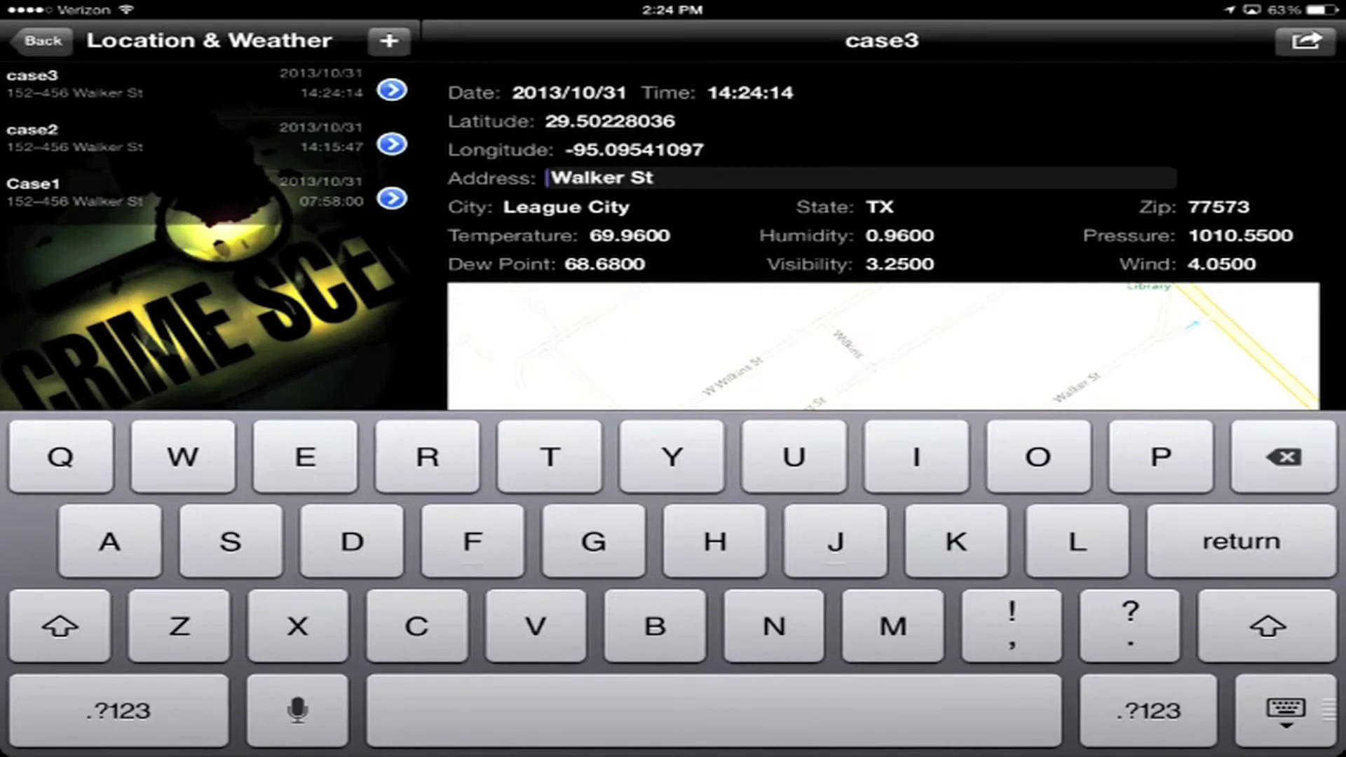
pyautogui.click(1148, 710)
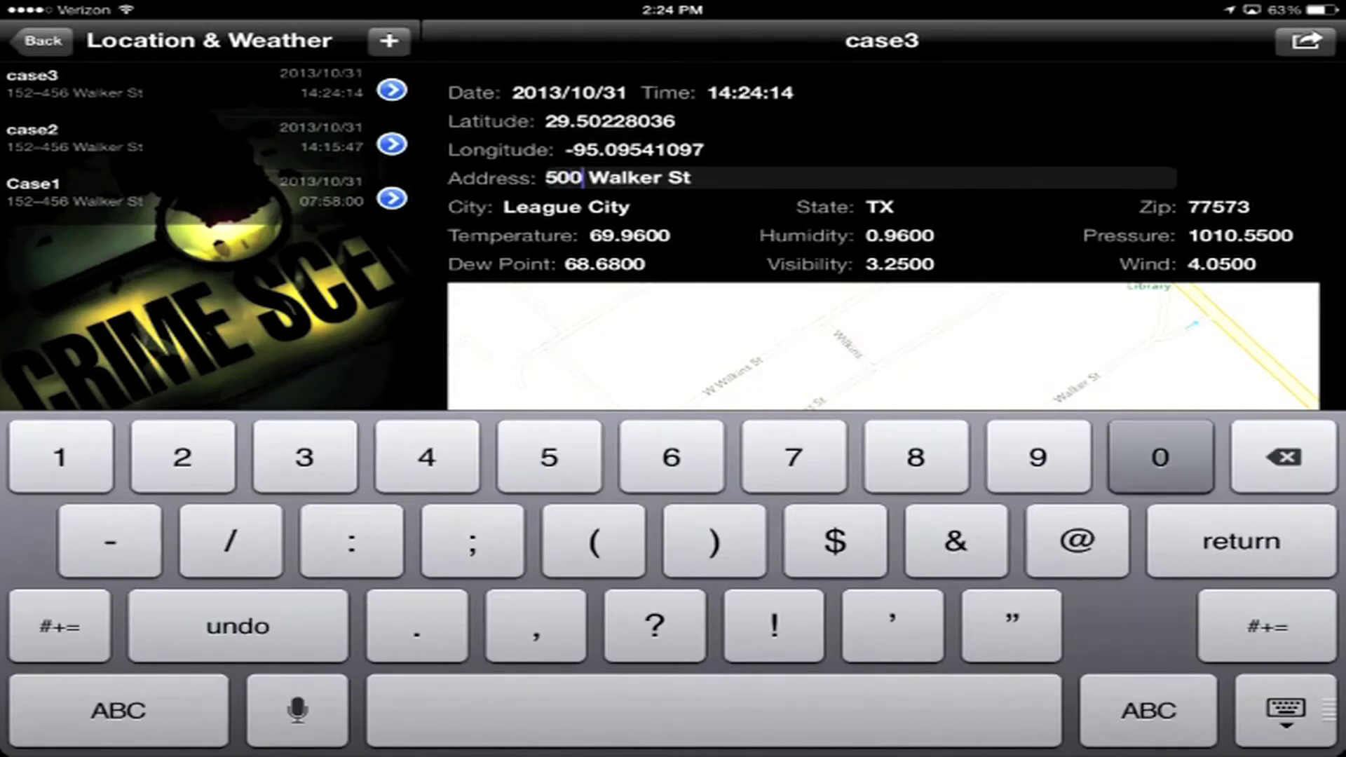
pyautogui.click(1286, 710)
pyautogui.click(1305, 40)
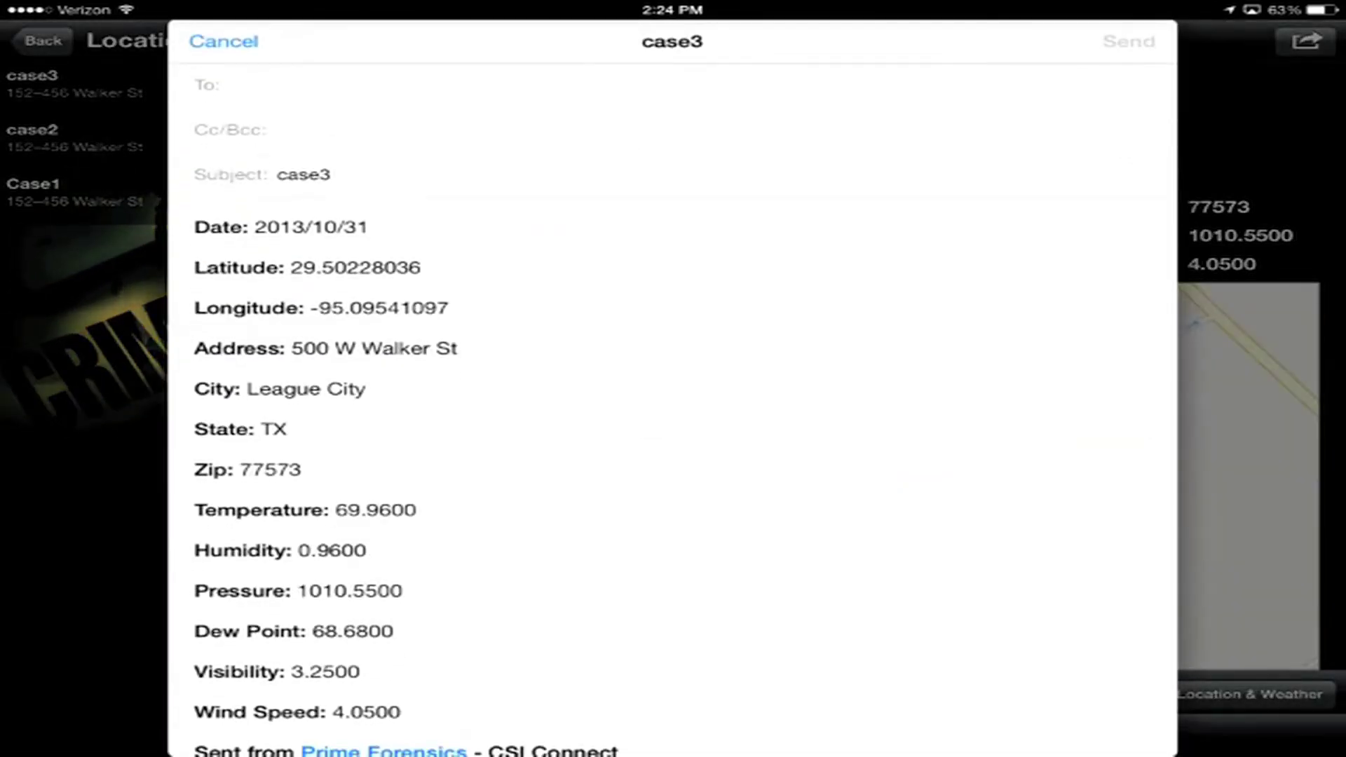
pyautogui.click(207, 85)
pyautogui.click(1129, 41)
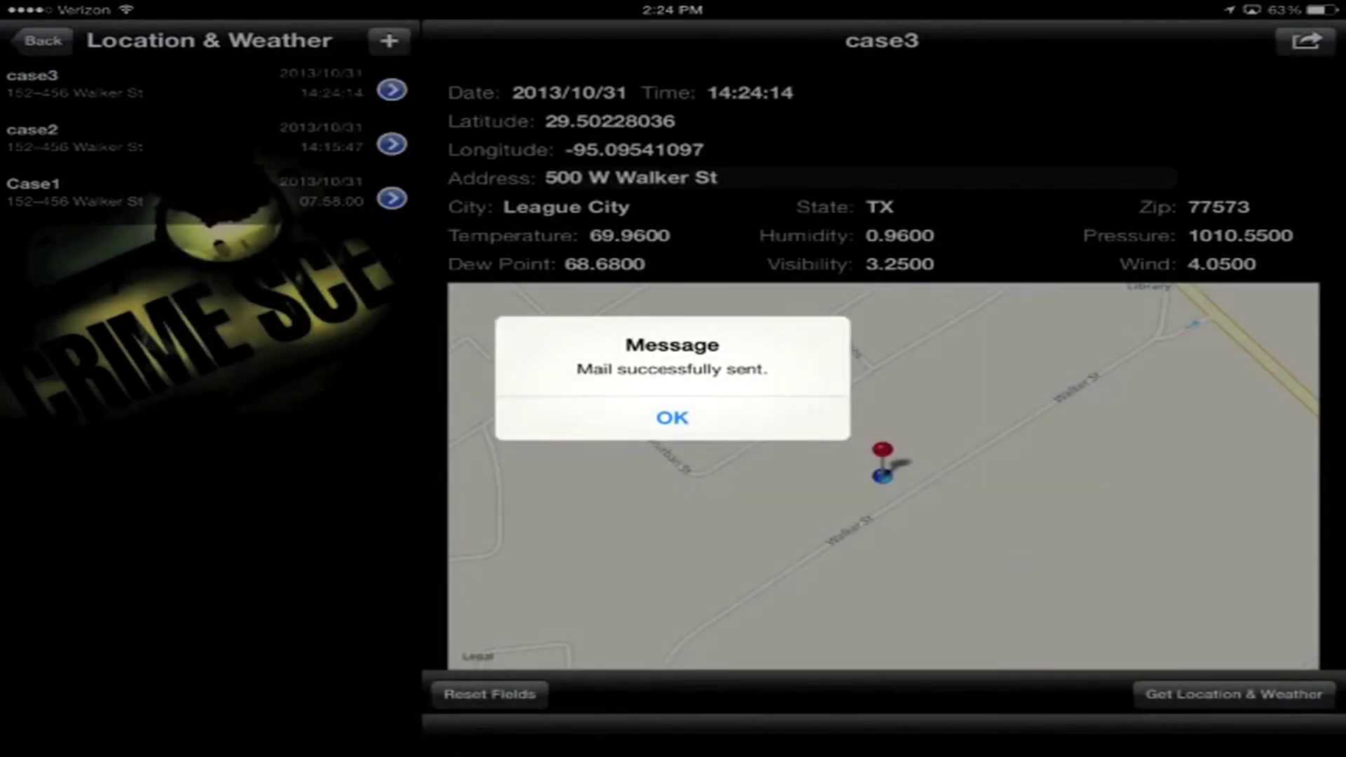
pyautogui.click(672, 418)
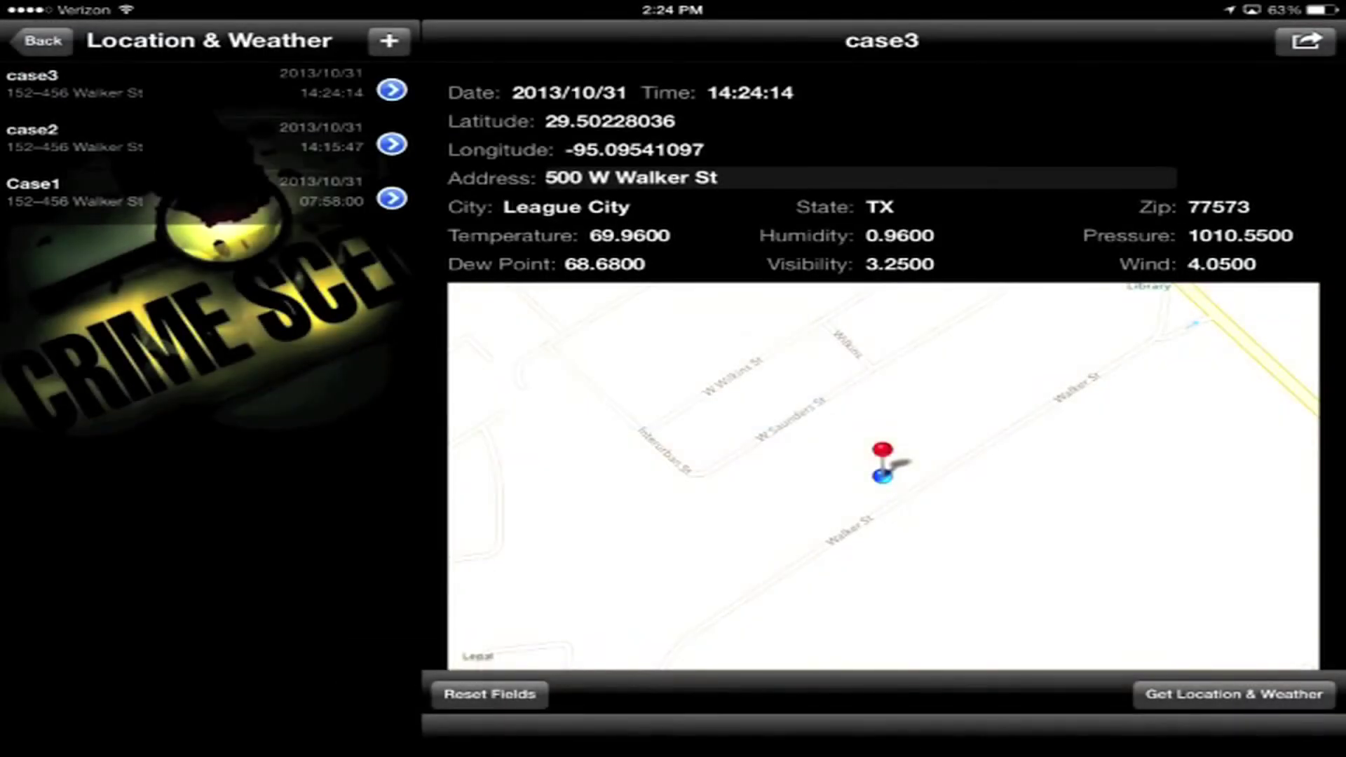
pyautogui.click(43, 41)
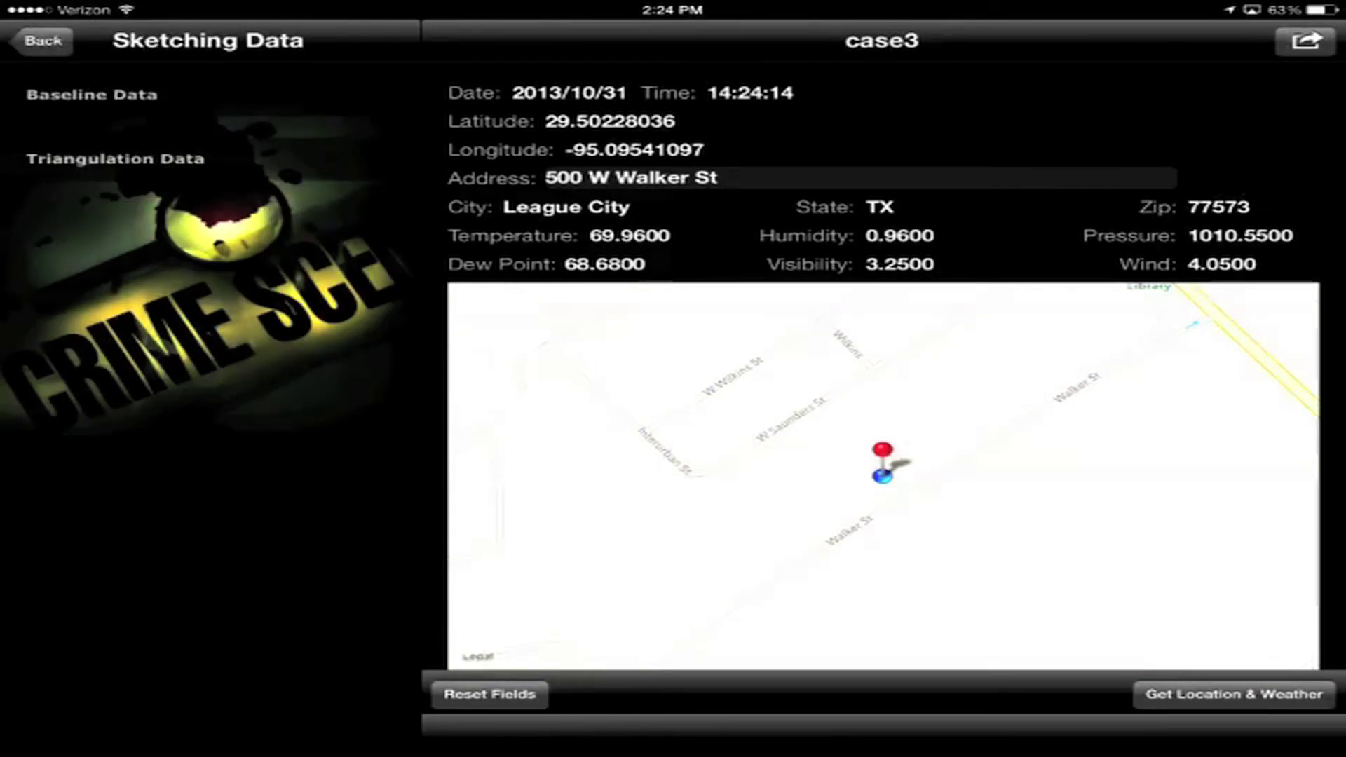
# Step: In Baseline Data, add an empty case3 entry and view Case1's measurements
pyautogui.click(92, 94)
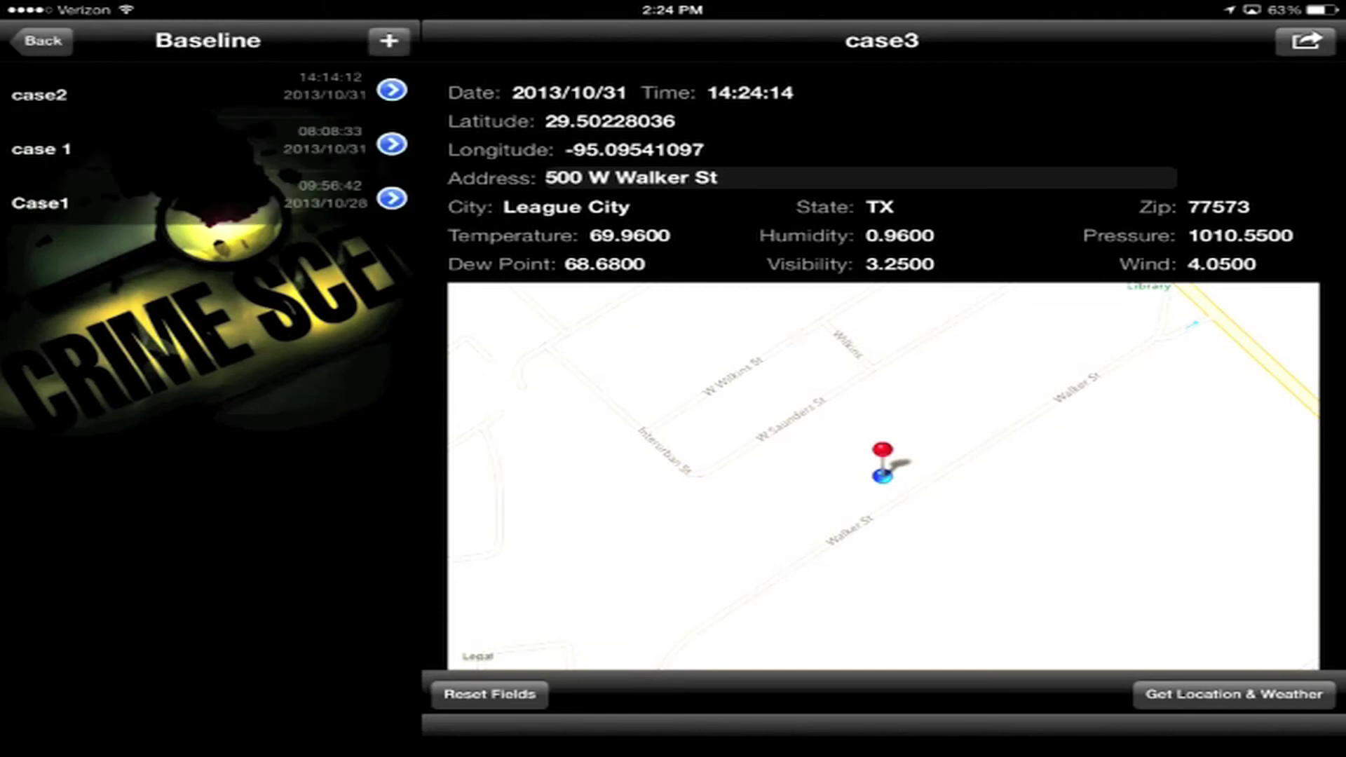
pyautogui.click(390, 41)
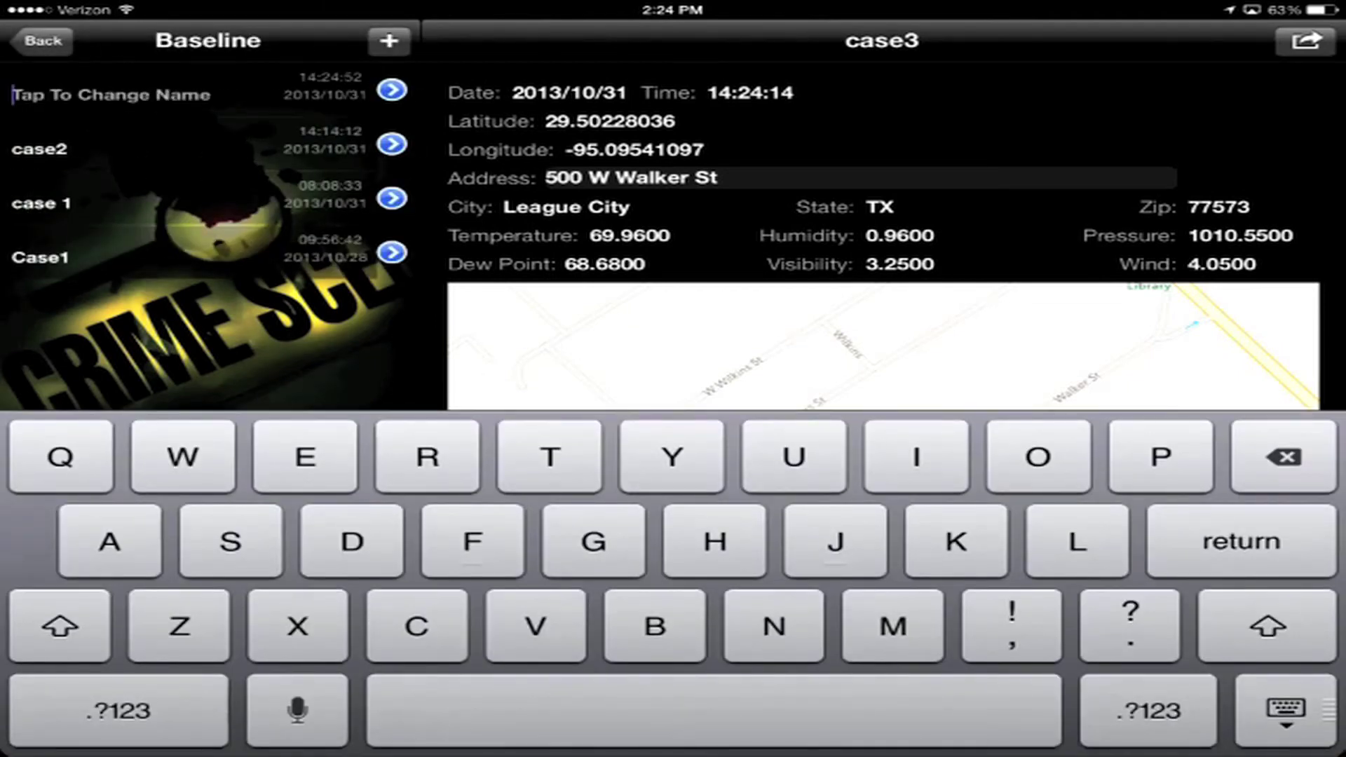
pyautogui.write('case')
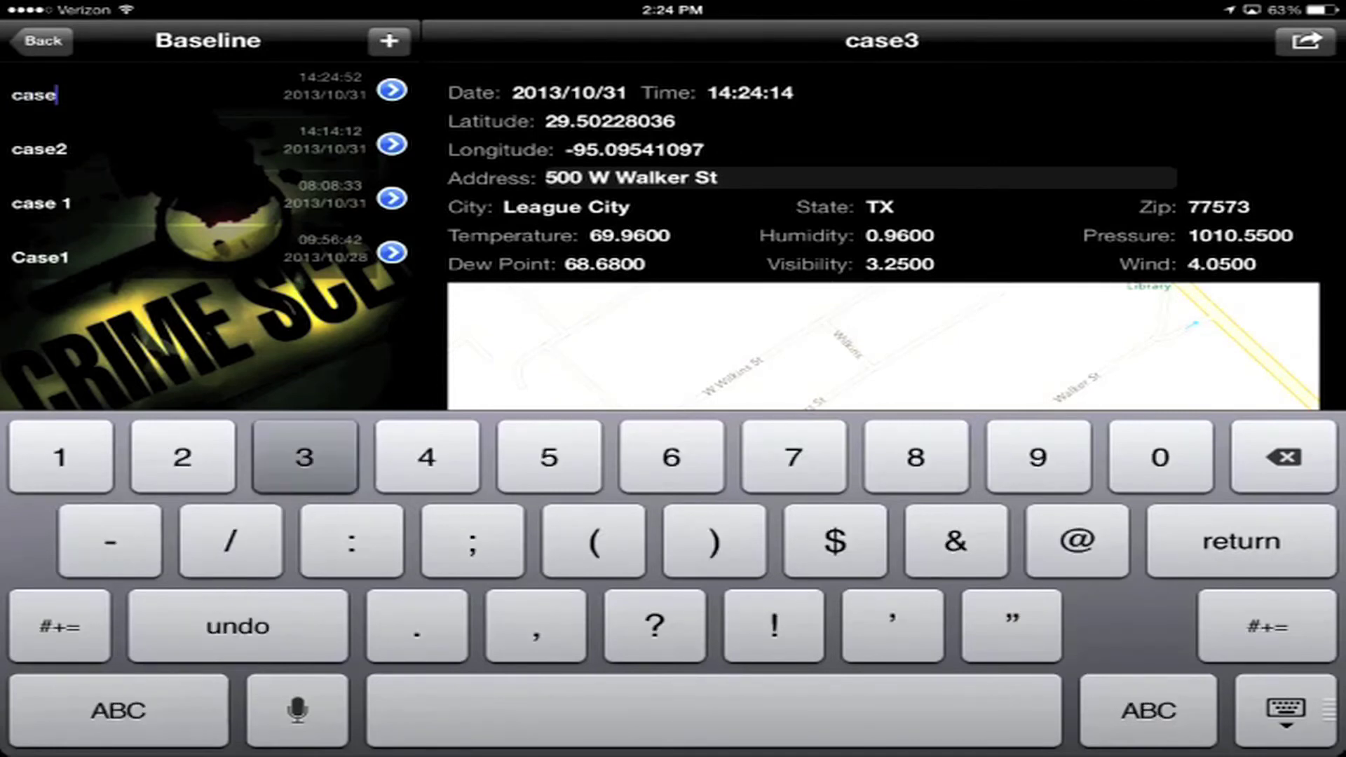
pyautogui.write('3')
pyautogui.press('Return')
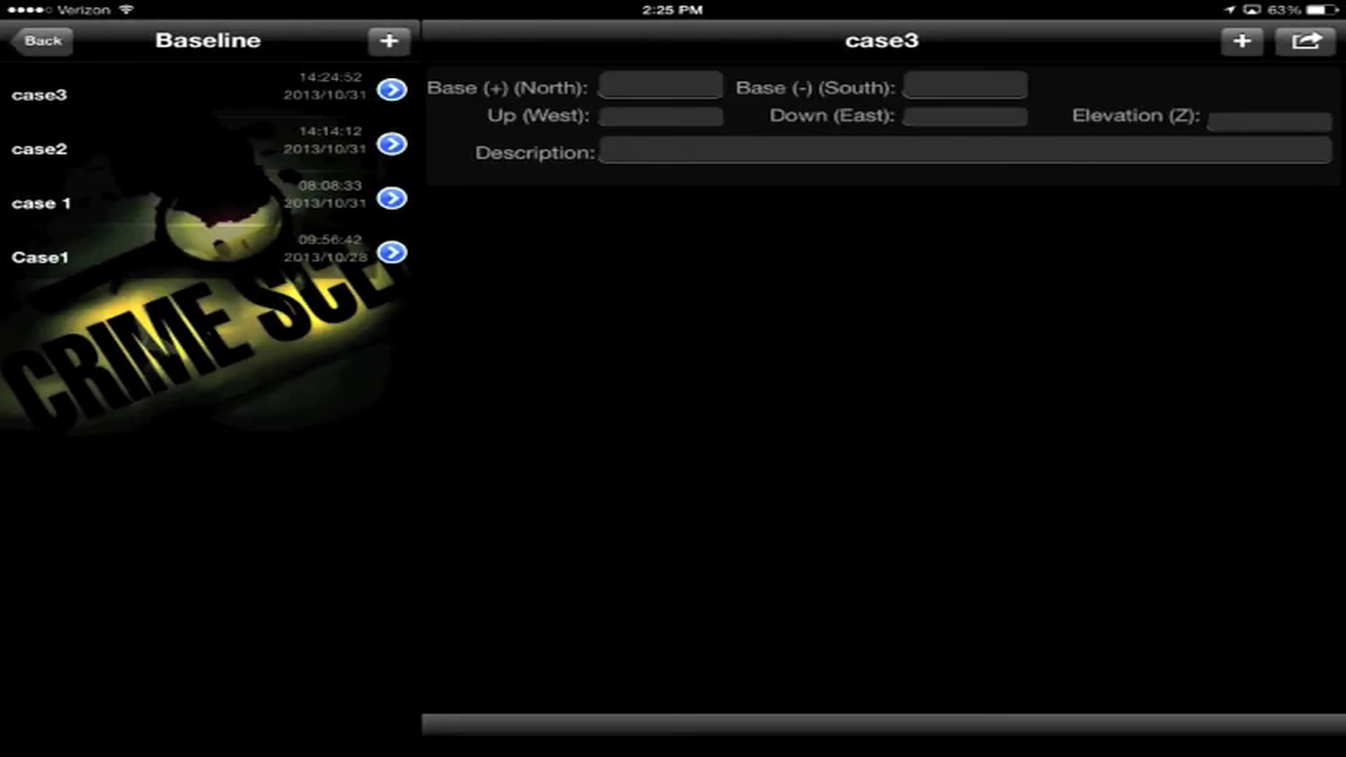
pyautogui.click(392, 252)
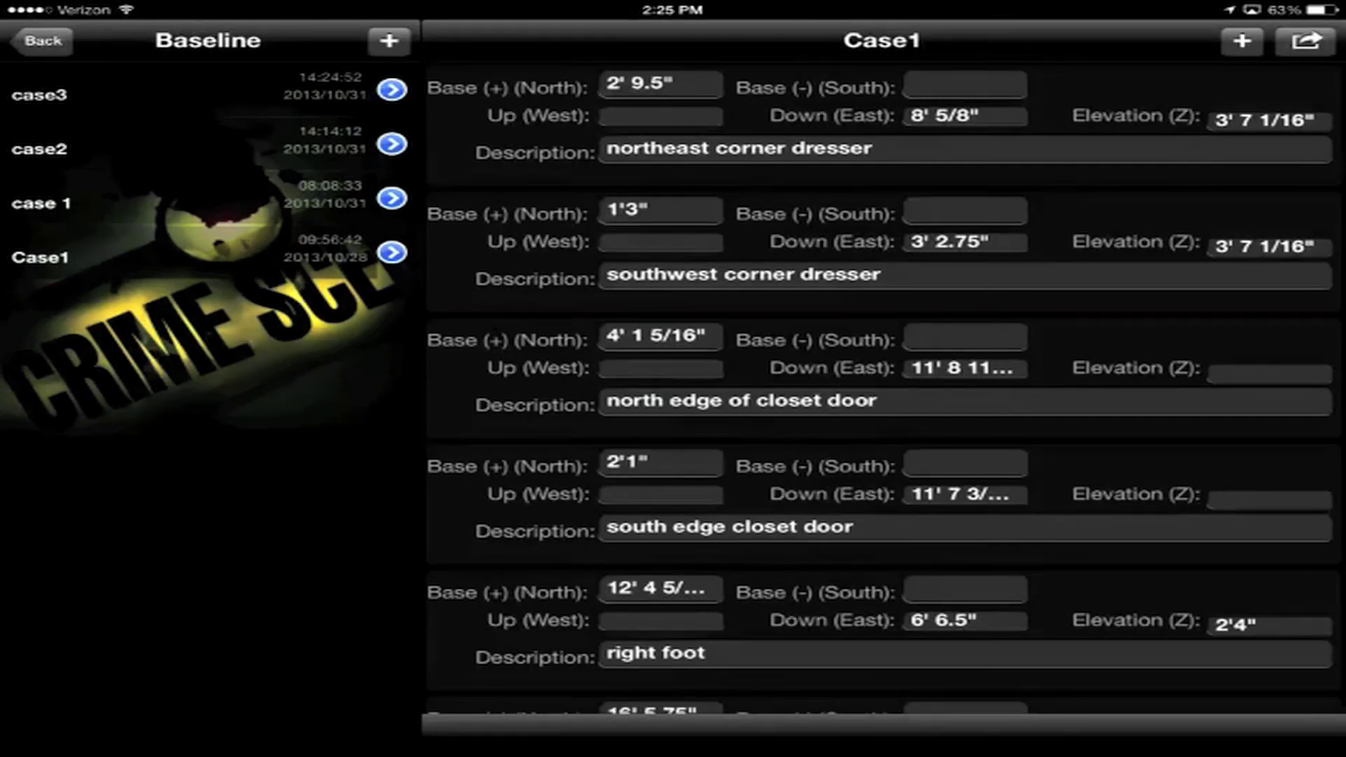
pyautogui.click(1306, 40)
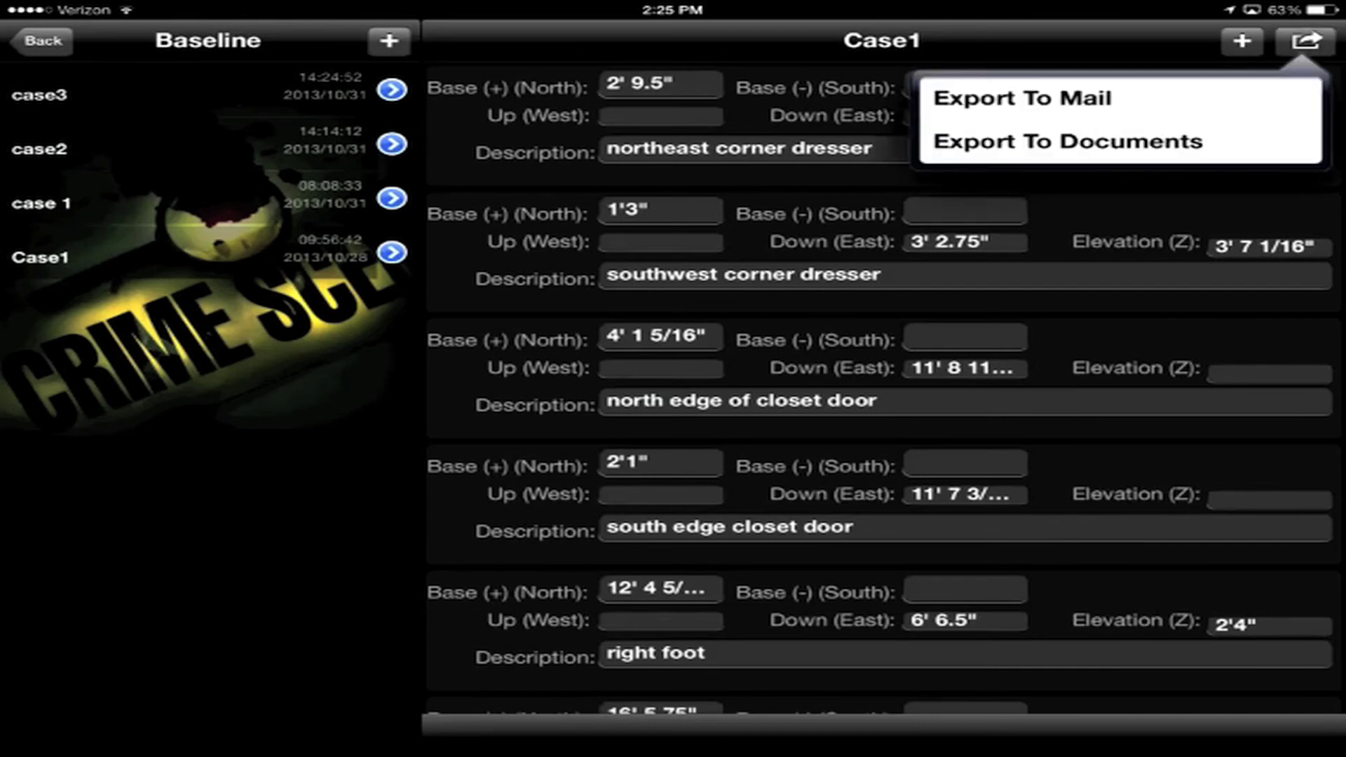
pyautogui.click(1022, 98)
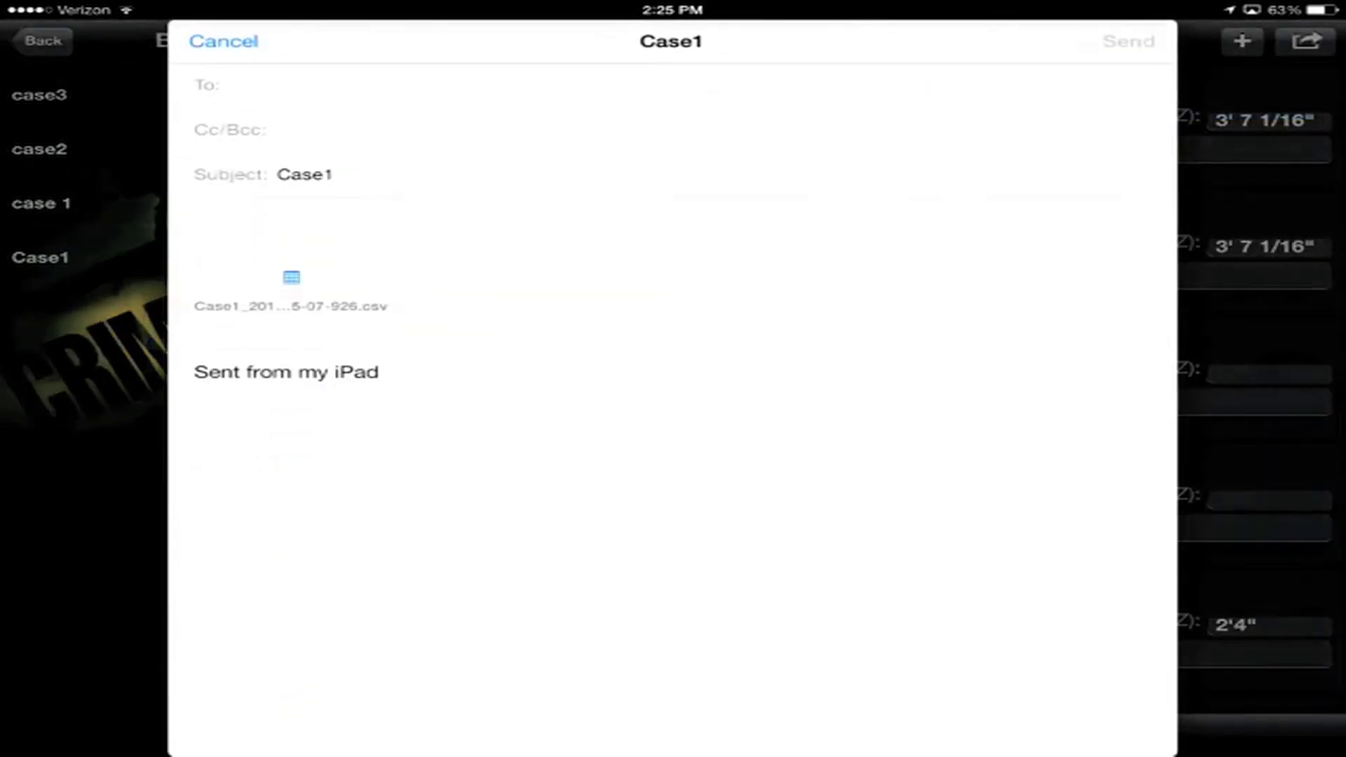
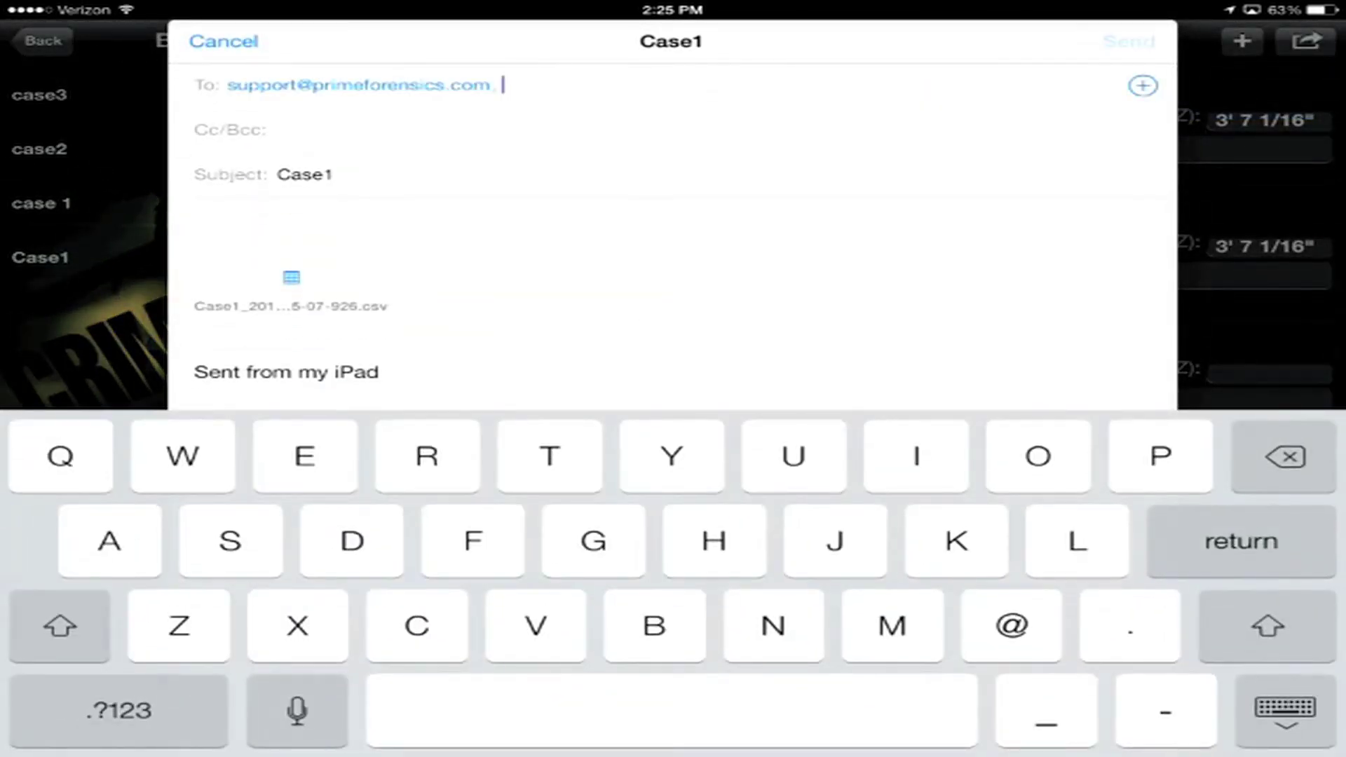
pyautogui.click(1129, 40)
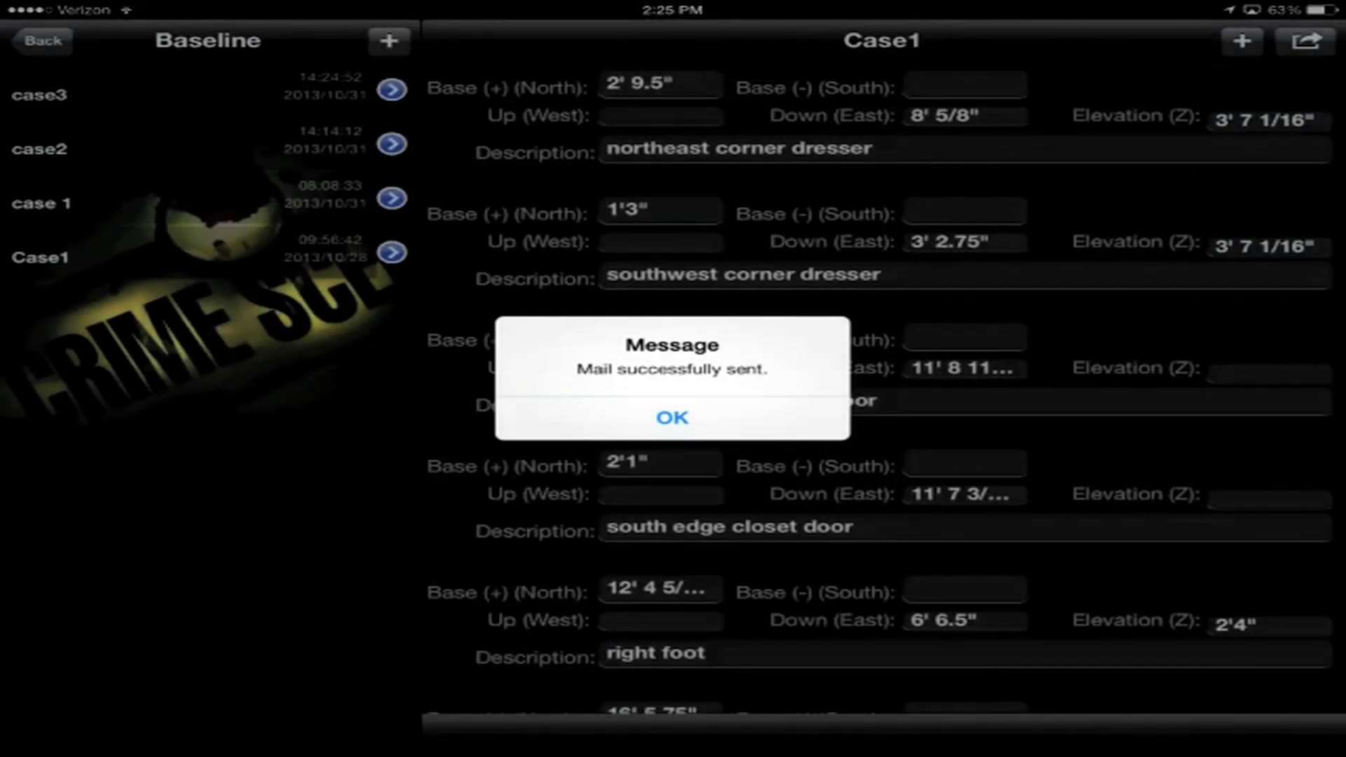